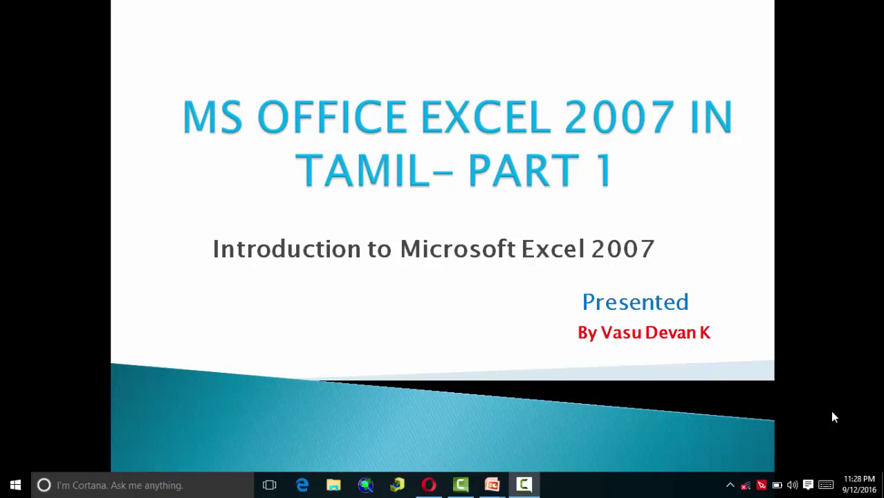
Launch Excel 2007 from the Start menu's Microsoft Office group, then close it again
key(super)
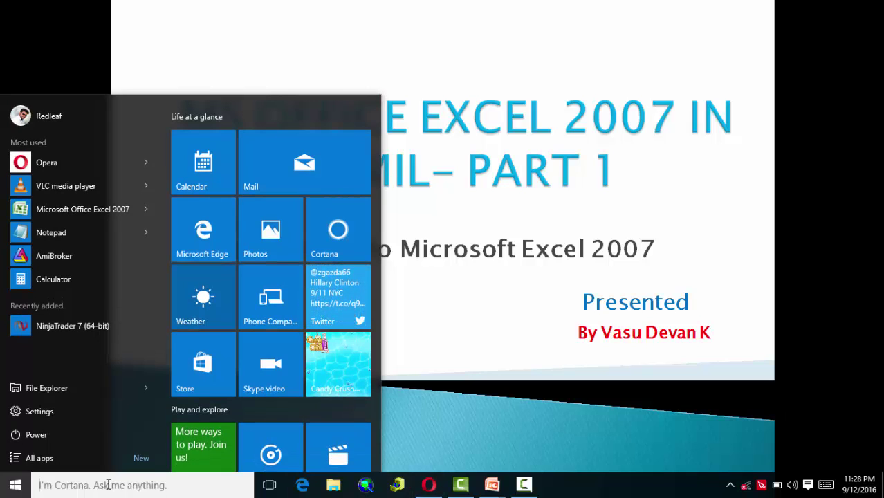
click(54, 458)
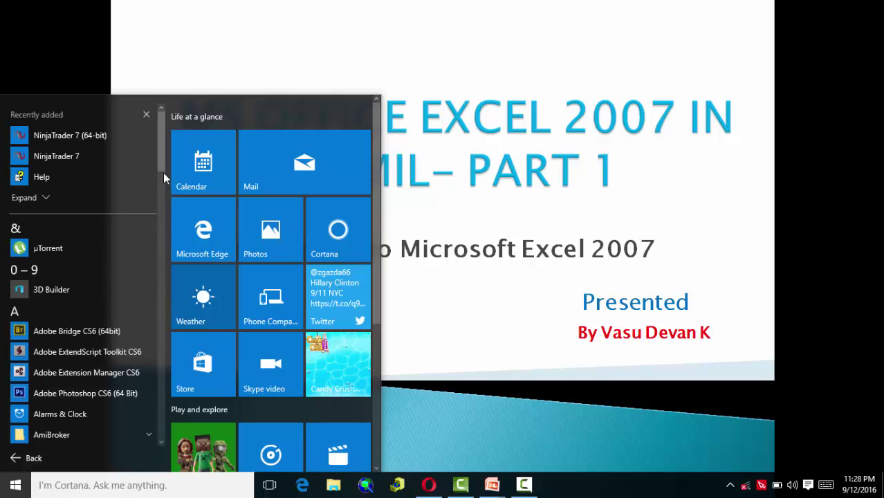
mouse_move(160, 152)
mouse_down()
mouse_move(163, 238)
mouse_move(166, 189)
mouse_up()
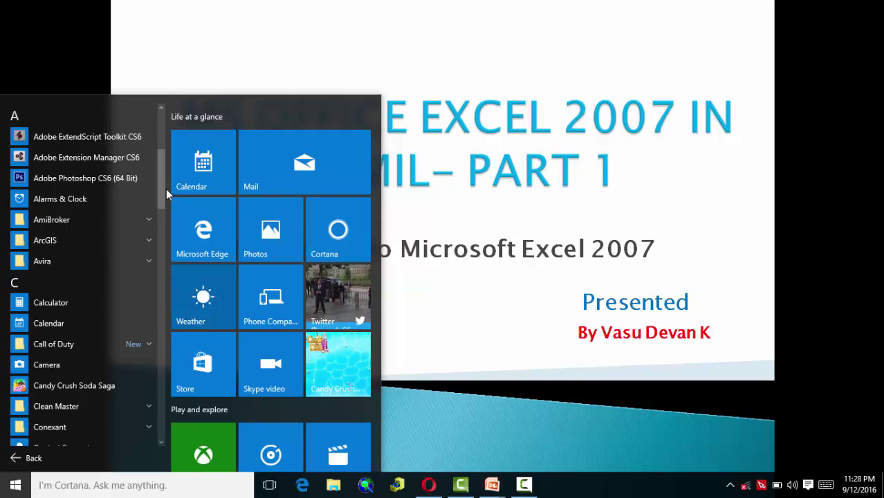
drag(161, 187, 158, 254)
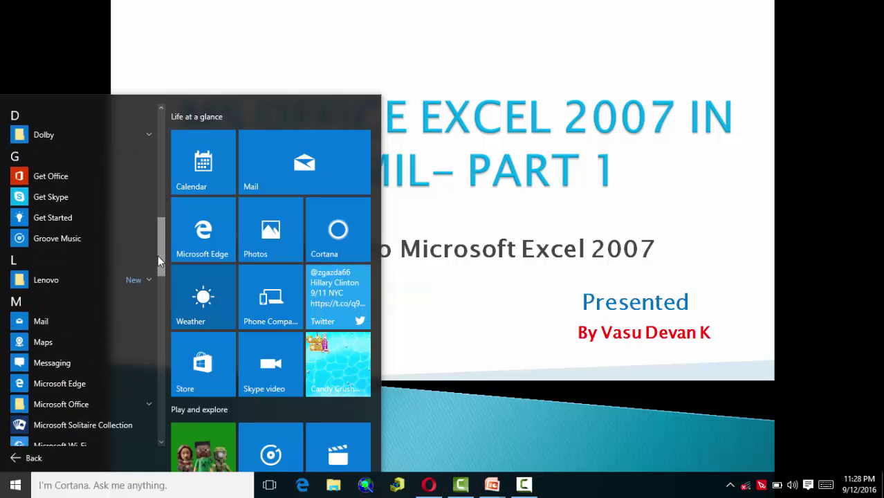
click(93, 404)
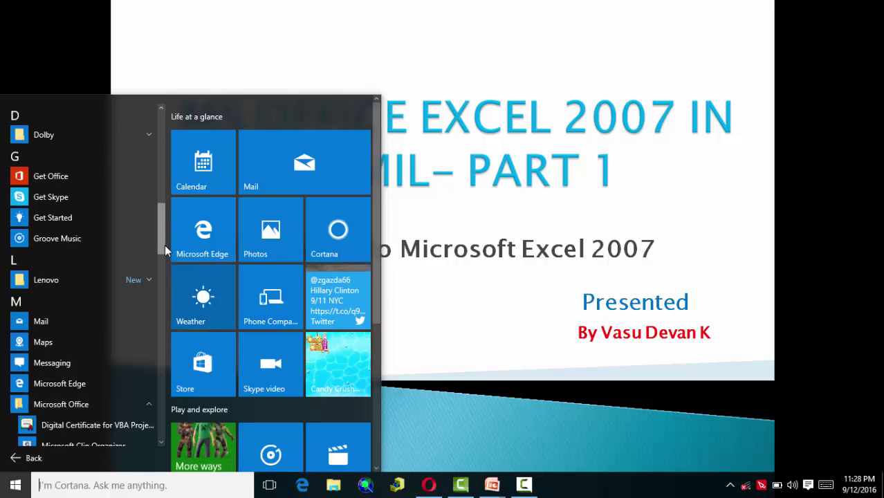
drag(164, 244, 161, 278)
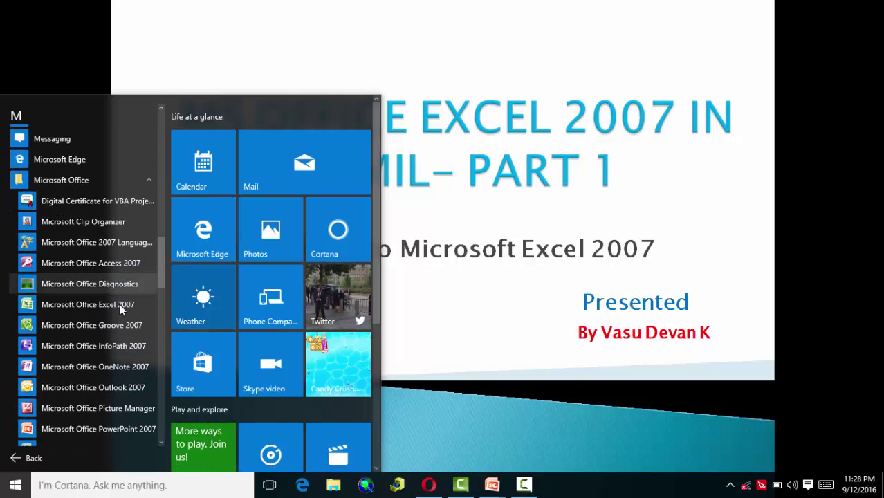
click(103, 307)
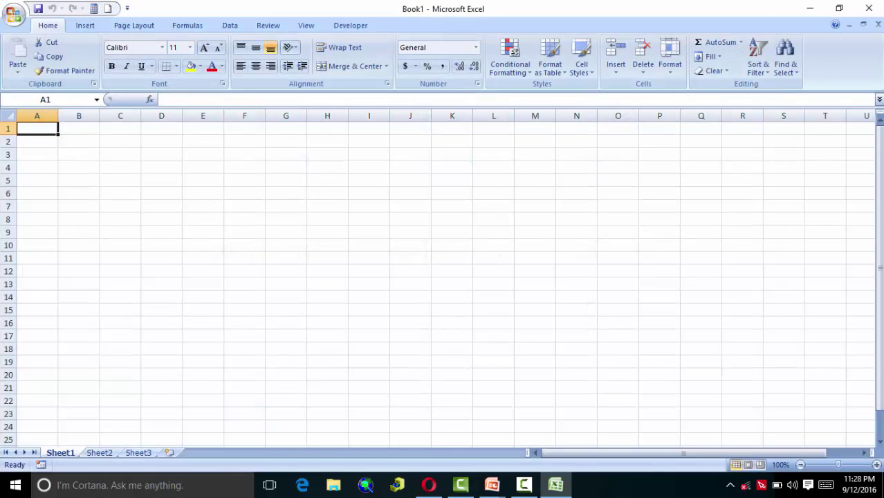
click(870, 9)
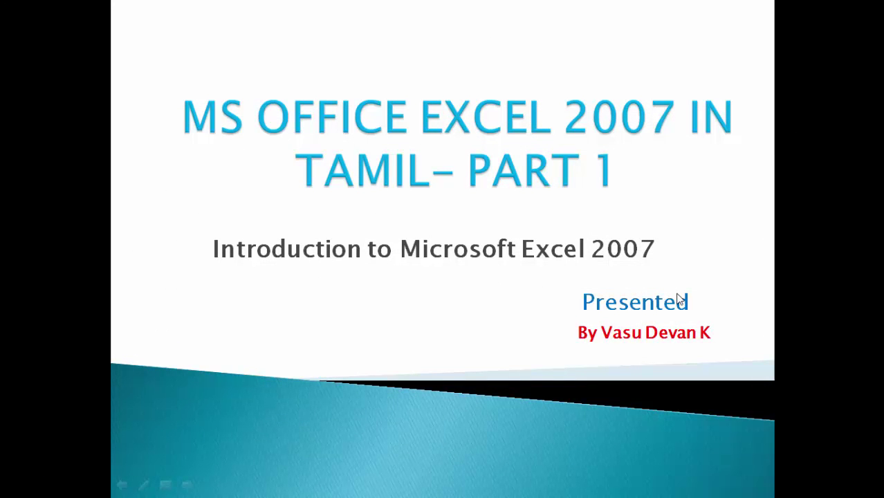
Start Excel from the Run dialog with 'excel' to get a blank Book1
key(super+r)
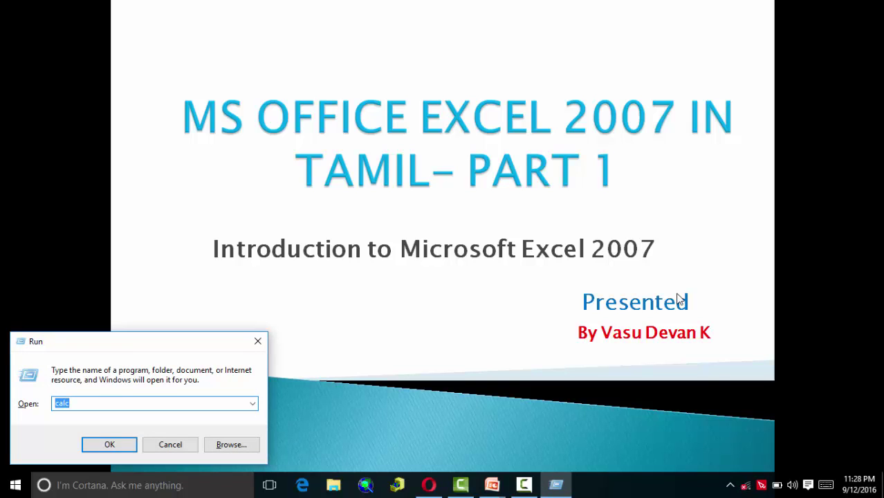
text(ex)
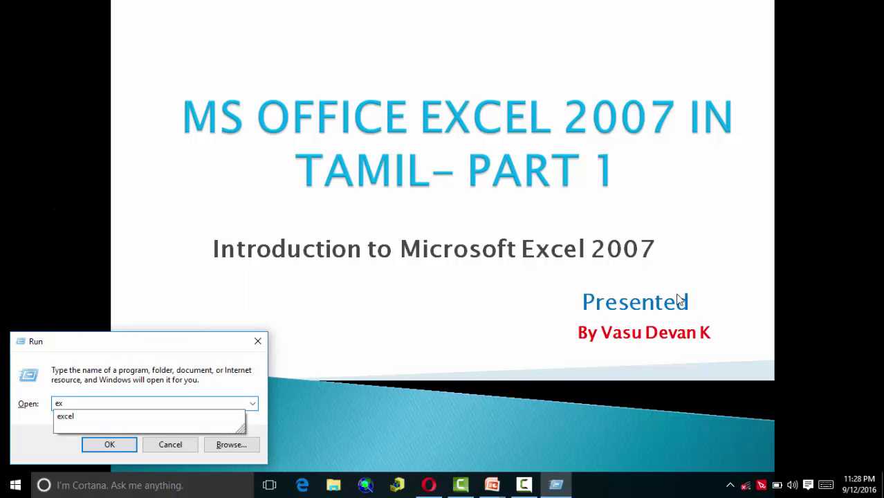
key(Down)
key(Return)
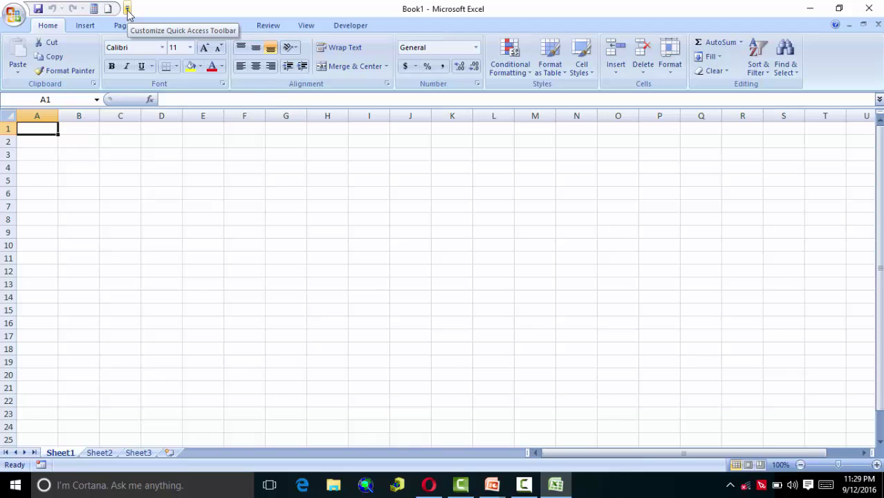
Tick Open in the Customize Quick Access Toolbar list
click(128, 10)
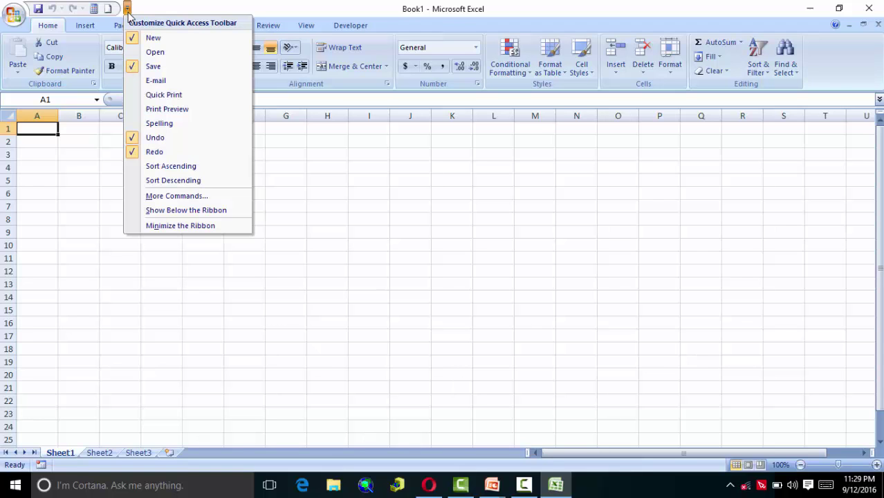
click(160, 53)
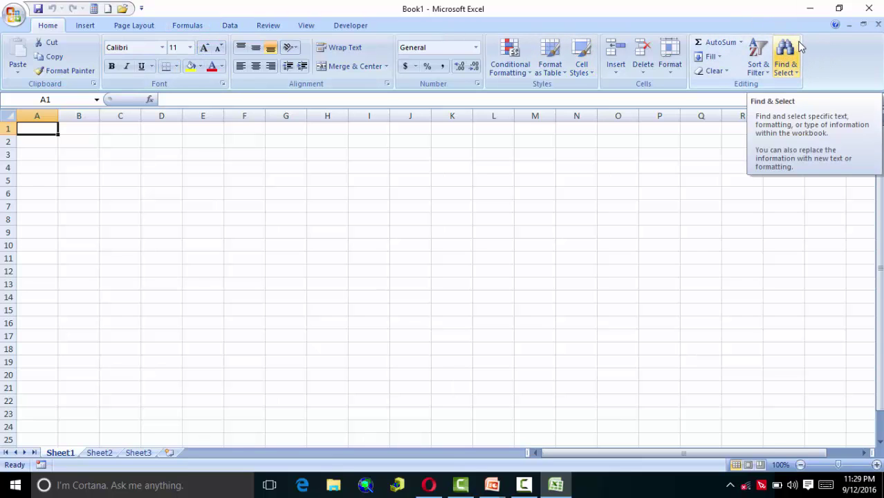
click(82, 26)
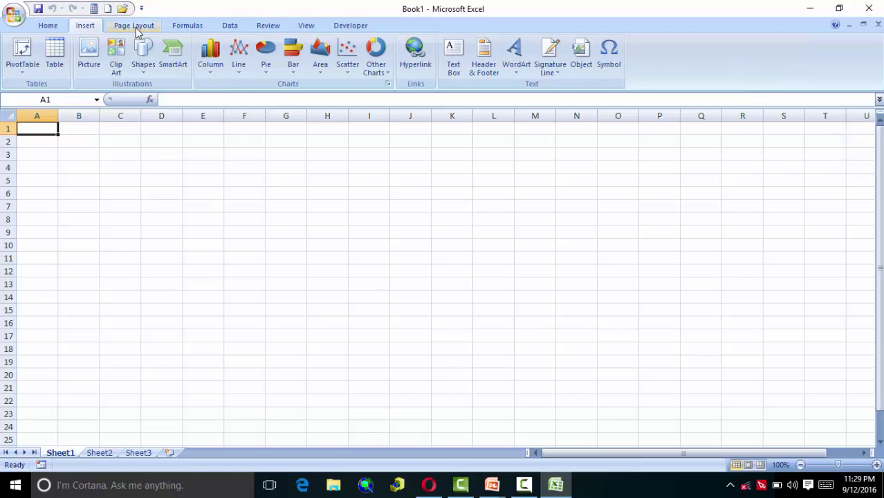
click(136, 28)
click(202, 28)
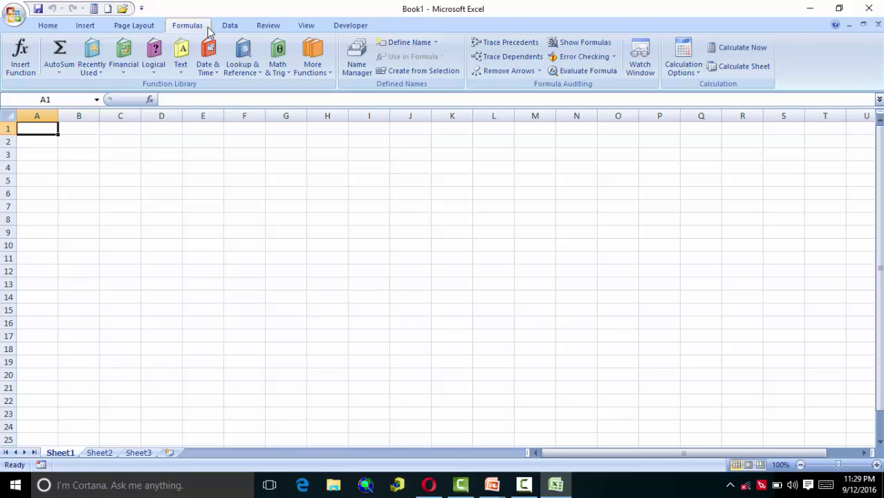
click(45, 25)
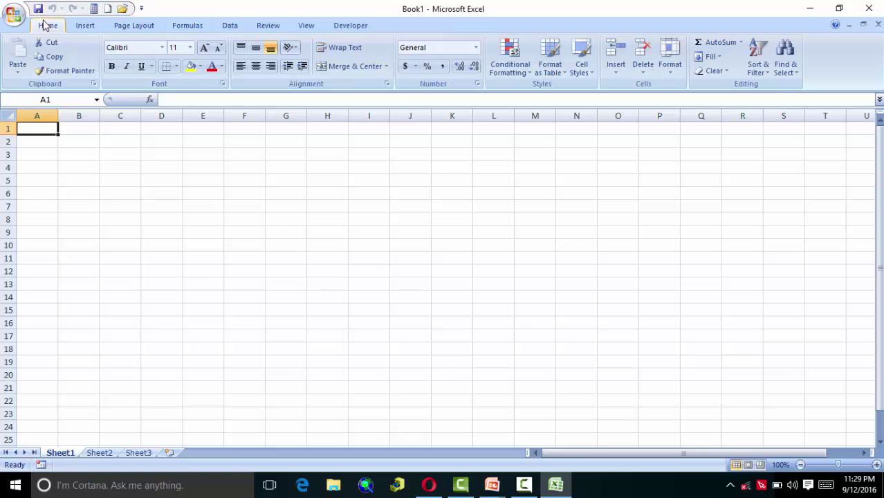
click(83, 27)
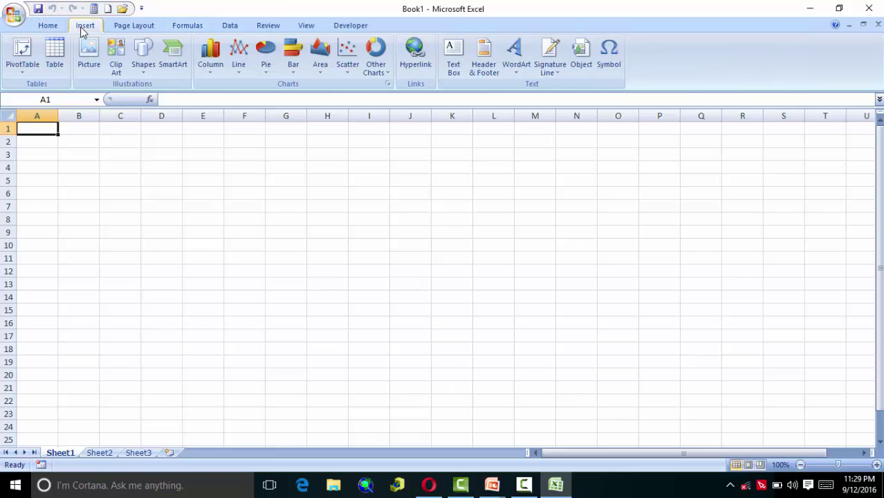
click(53, 29)
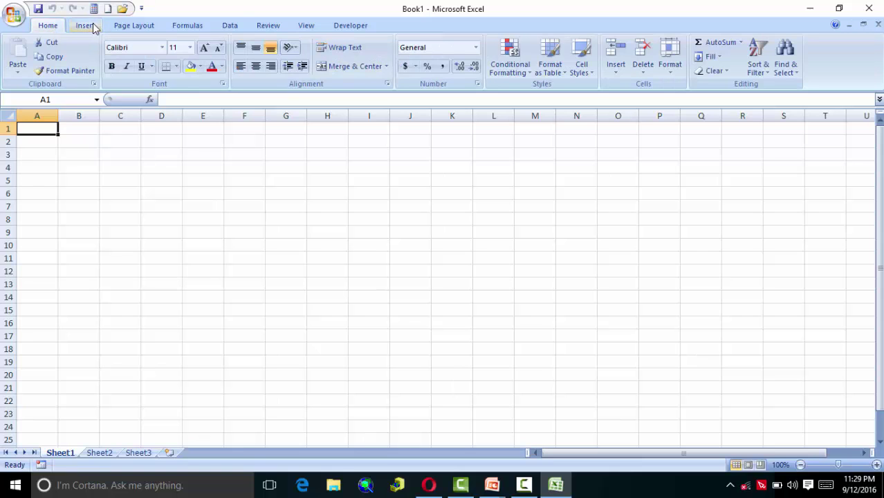
click(95, 28)
click(61, 26)
Minimize the ribbon and move the Quick Access Toolbar below it
click(142, 8)
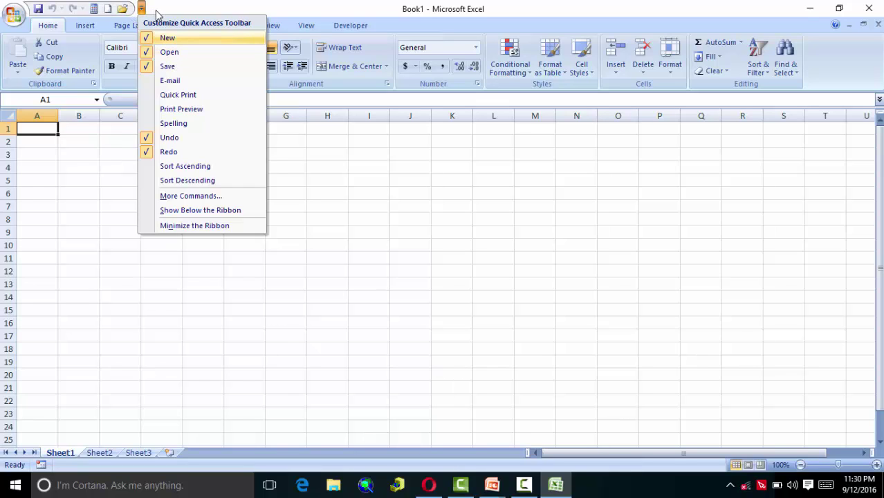
click(205, 225)
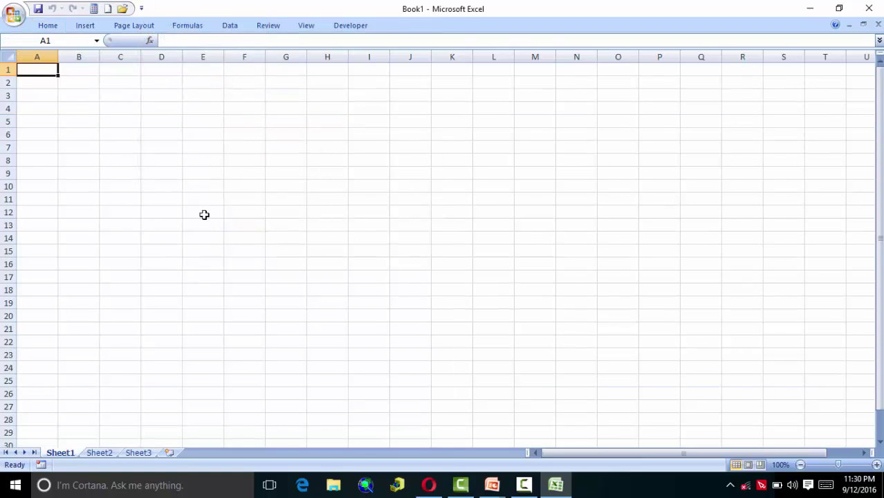
click(141, 8)
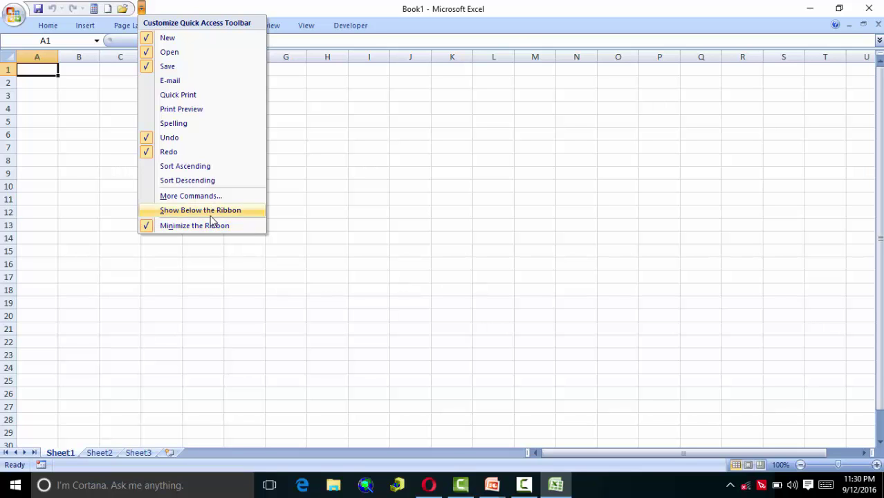
click(211, 214)
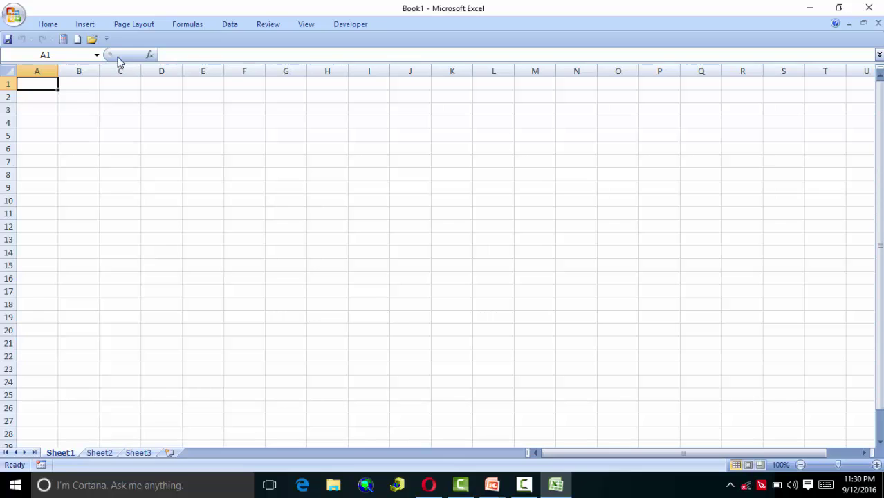
Put the Quick Access Toolbar back above the ribbon and un-minimize the ribbon
click(107, 40)
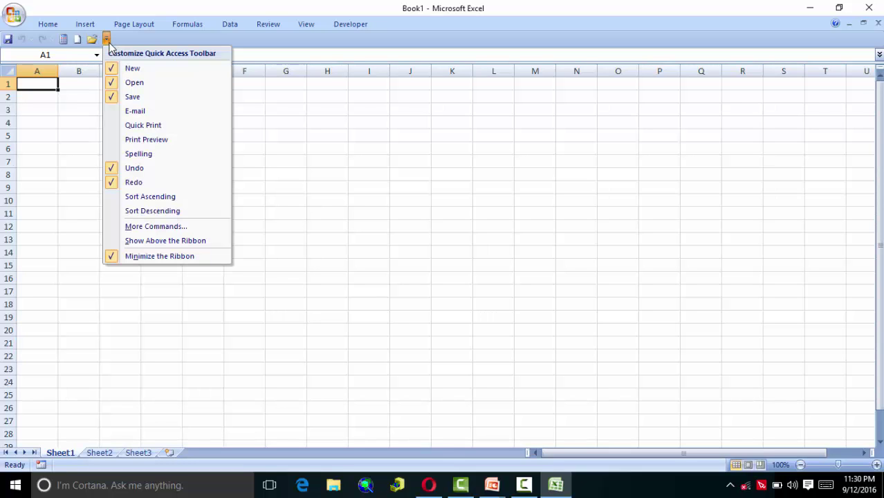
click(167, 247)
click(143, 7)
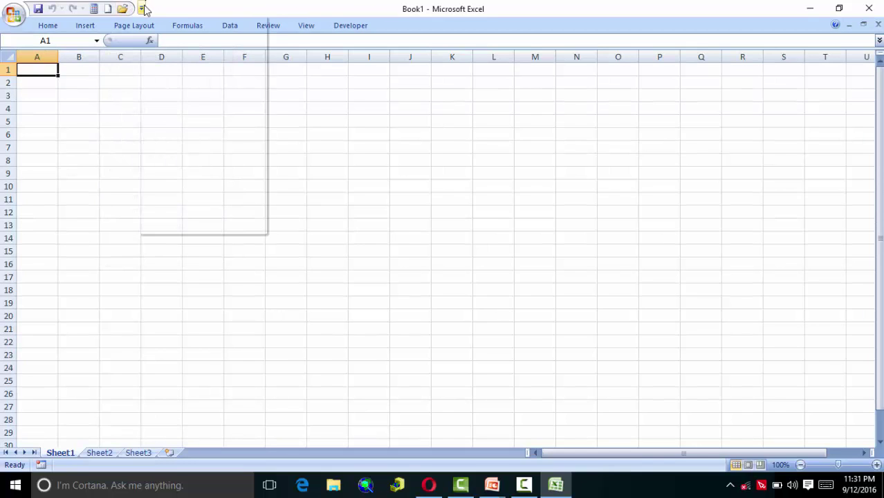
click(186, 227)
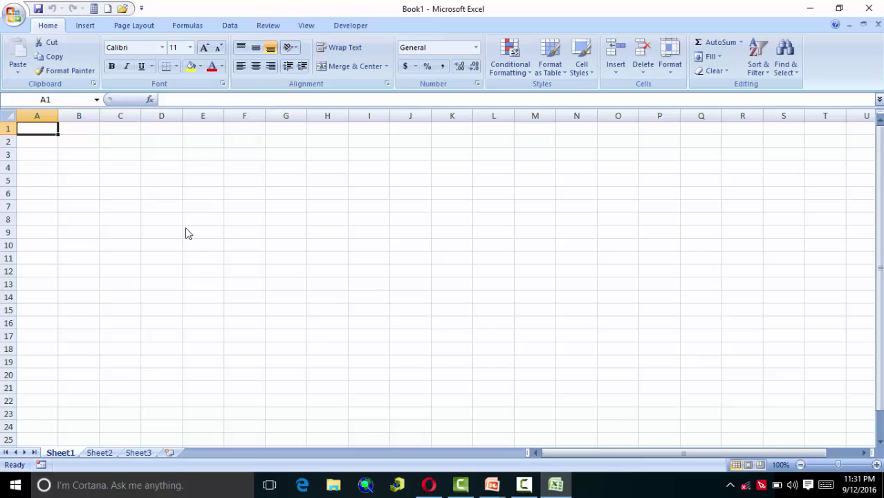
click(44, 115)
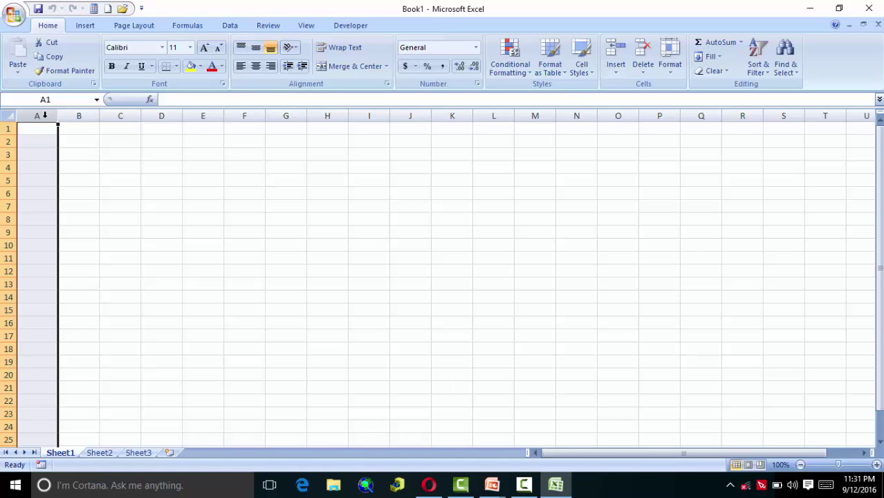
key(Up)
click(45, 116)
key(Up)
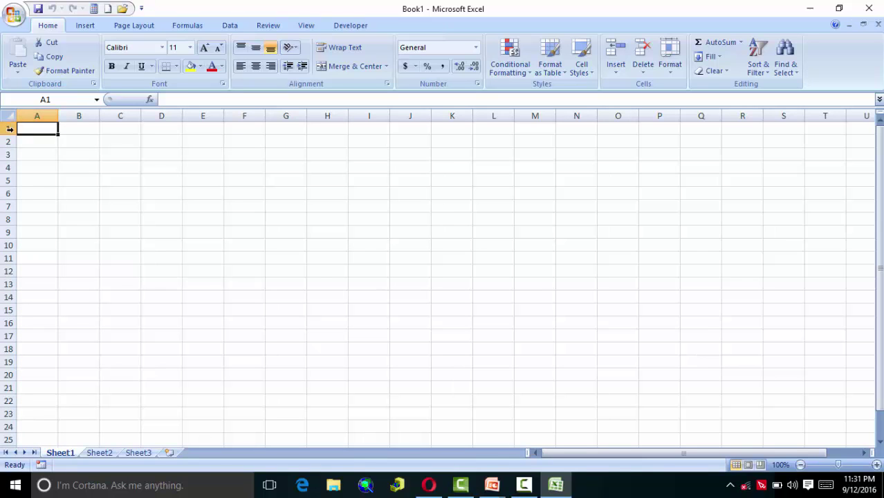
click(10, 129)
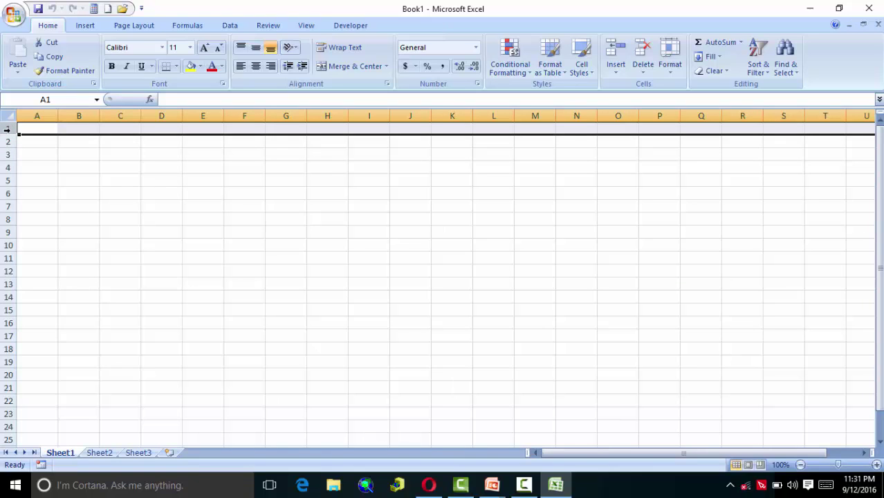
key(Right)
key(Left)
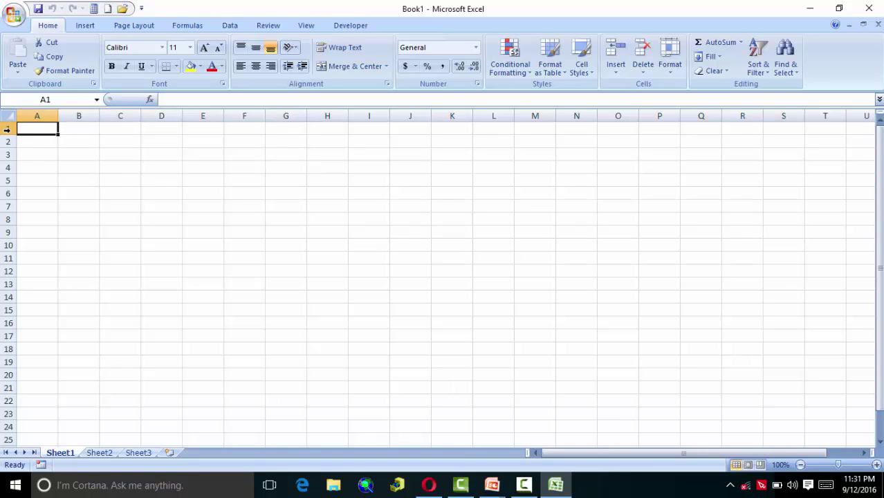
click(7, 130)
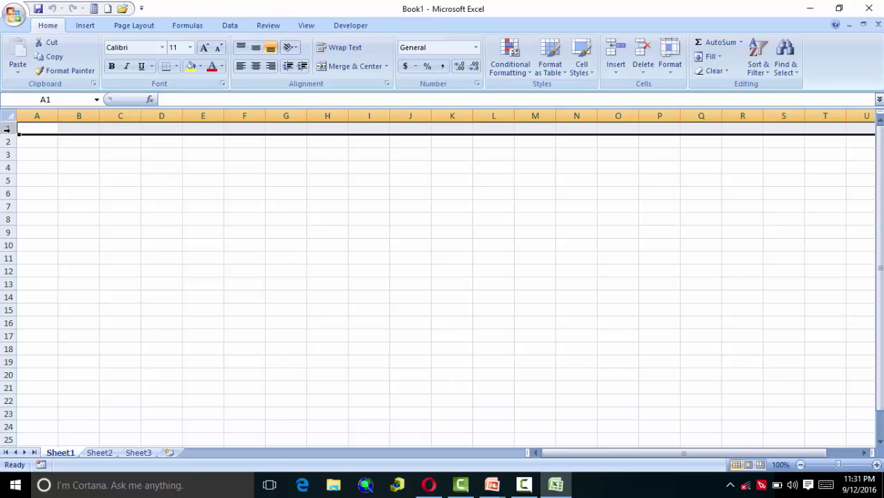
key(Left)
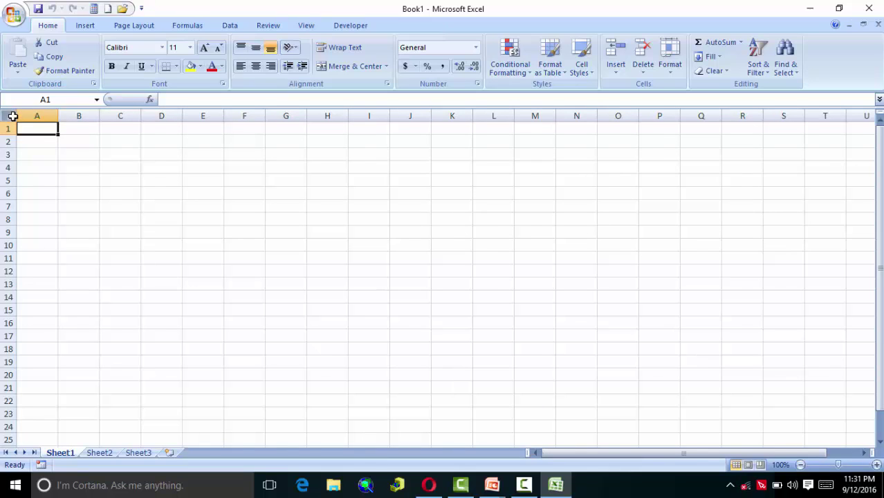
click(7, 117)
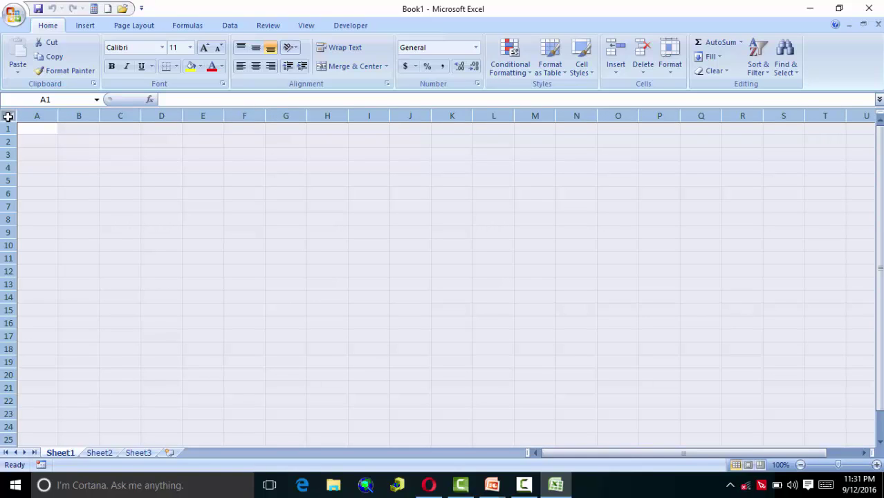
key(Right)
key(Down)
key(Left)
key(Up)
key(Right)
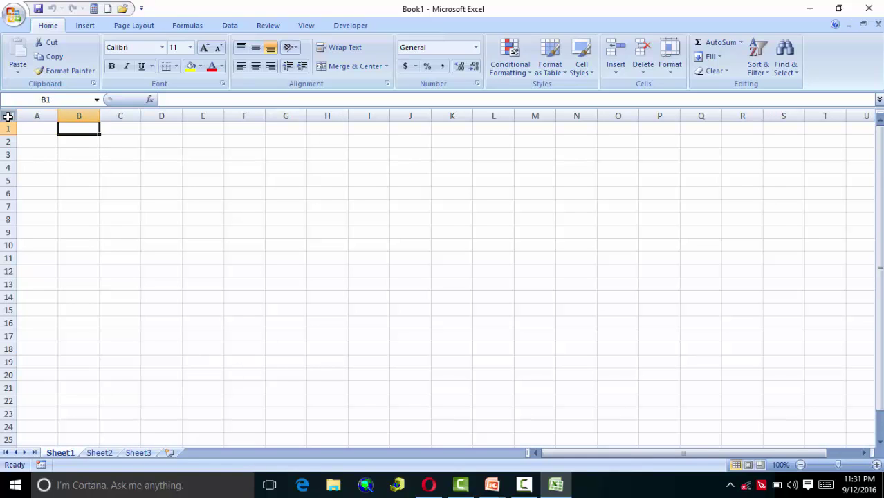
key(Left)
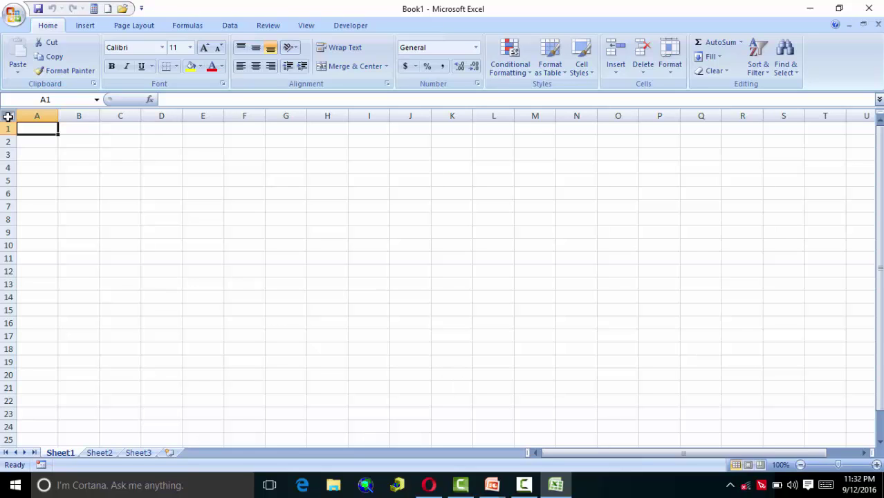
key(ctrl+Right)
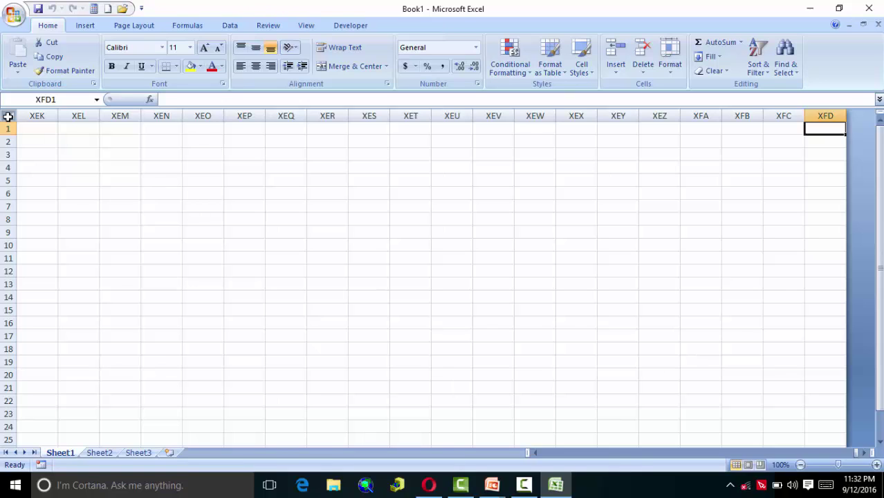
key(Left)
key(Left)
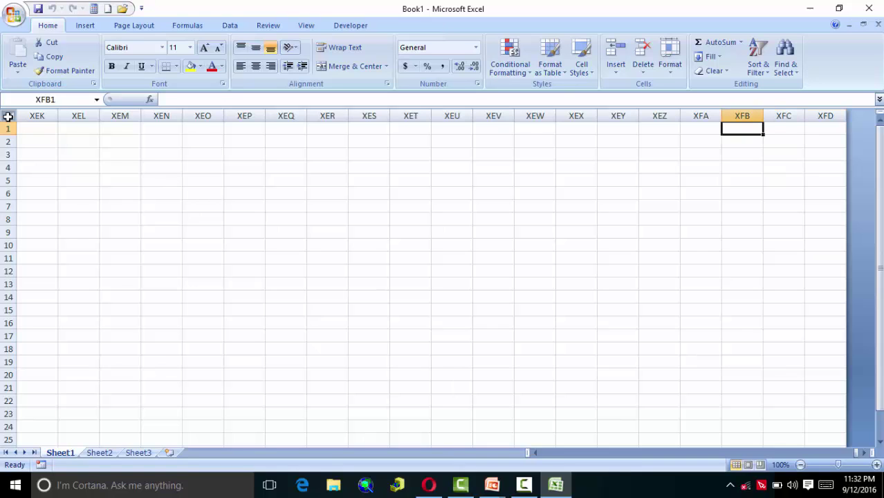
key(ctrl+Home)
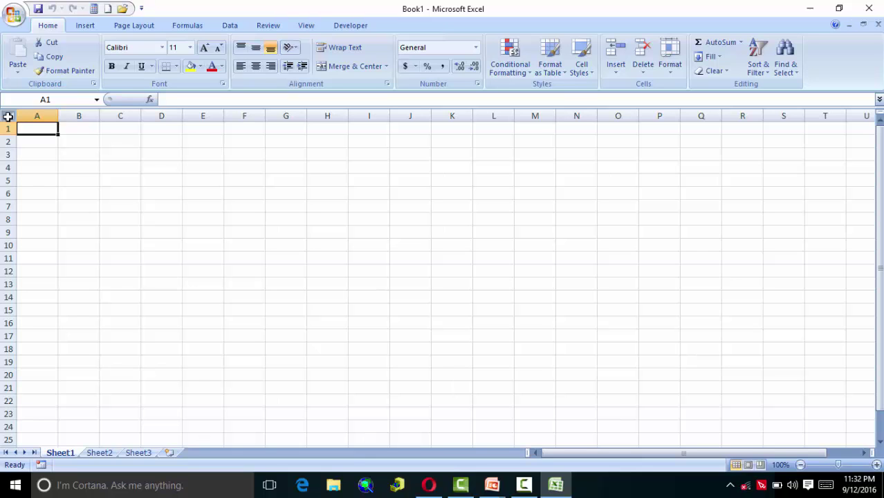
key(ctrl+Down)
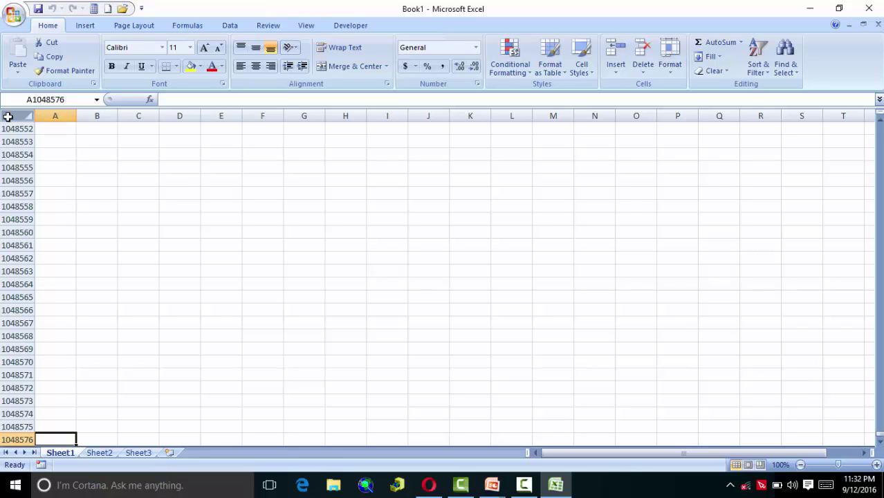
key(ctrl+Up)
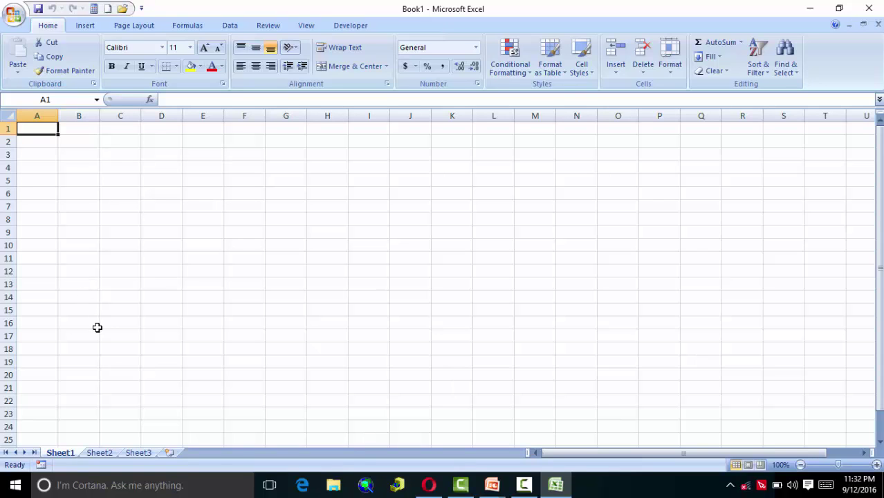
Look through Sheet1–Sheet3, then insert two new worksheets, Sheet4 and Sheet5
click(101, 457)
click(69, 450)
click(94, 451)
click(142, 453)
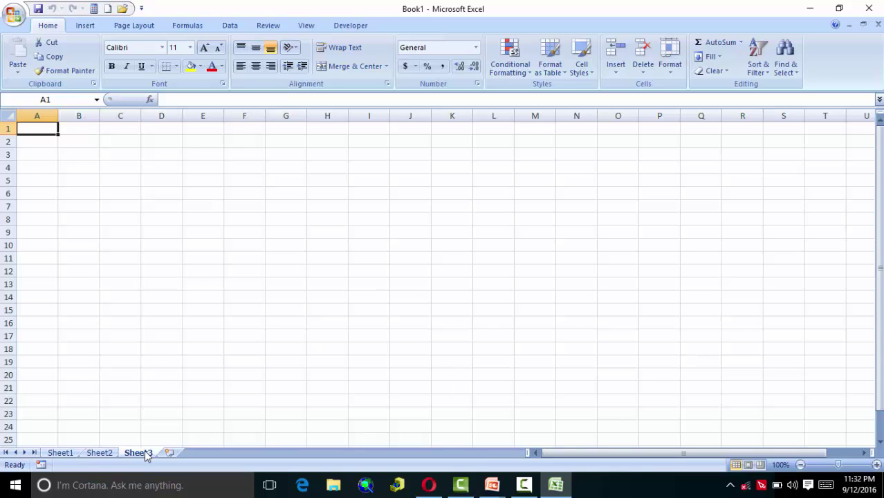
click(168, 453)
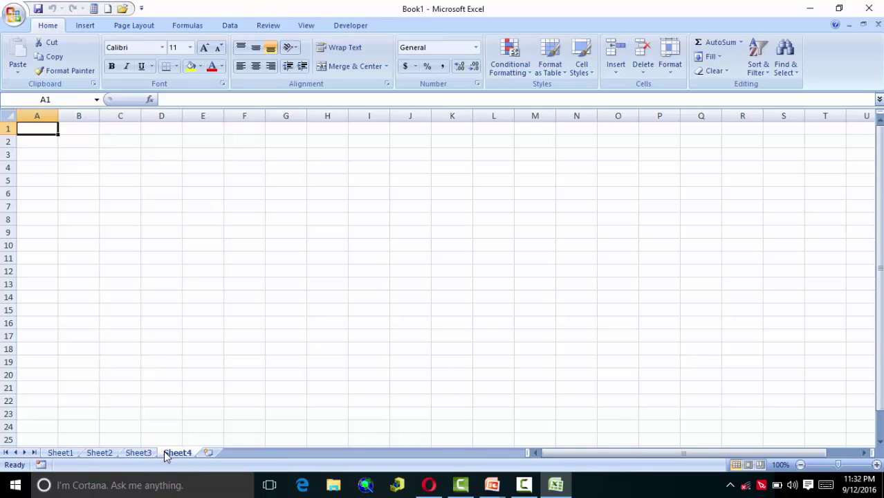
click(209, 454)
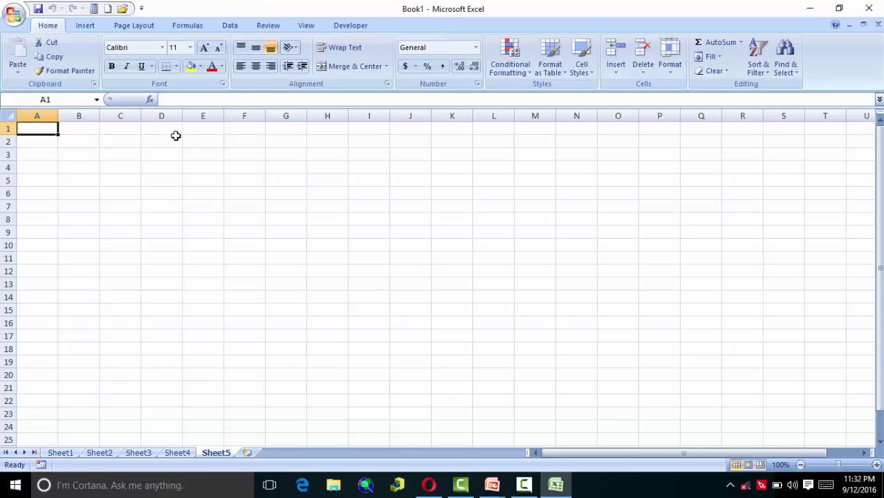
click(83, 27)
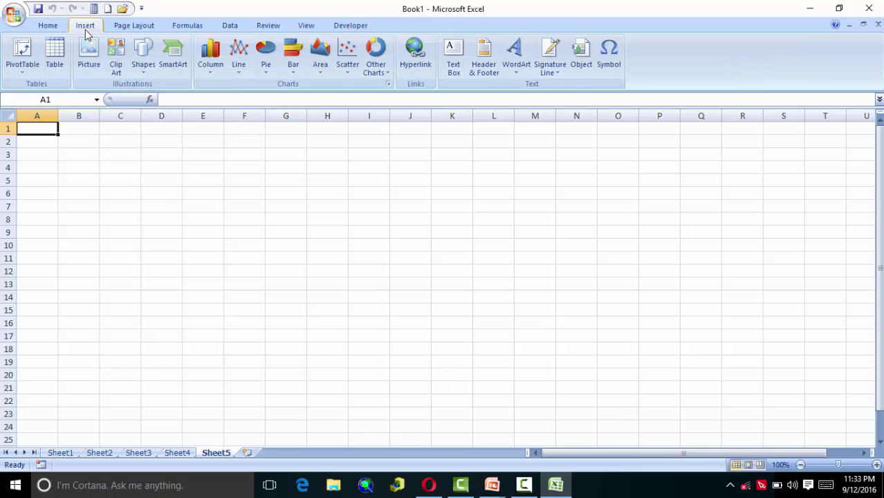
click(55, 28)
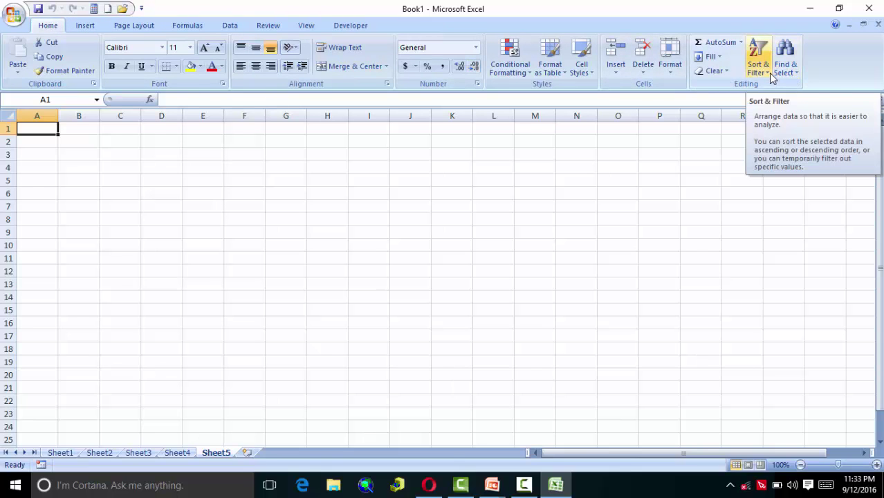
click(769, 74)
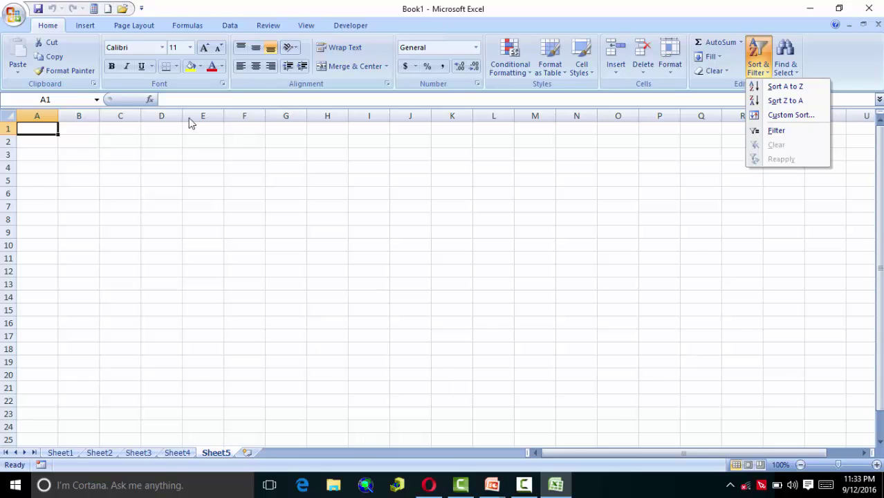
click(124, 146)
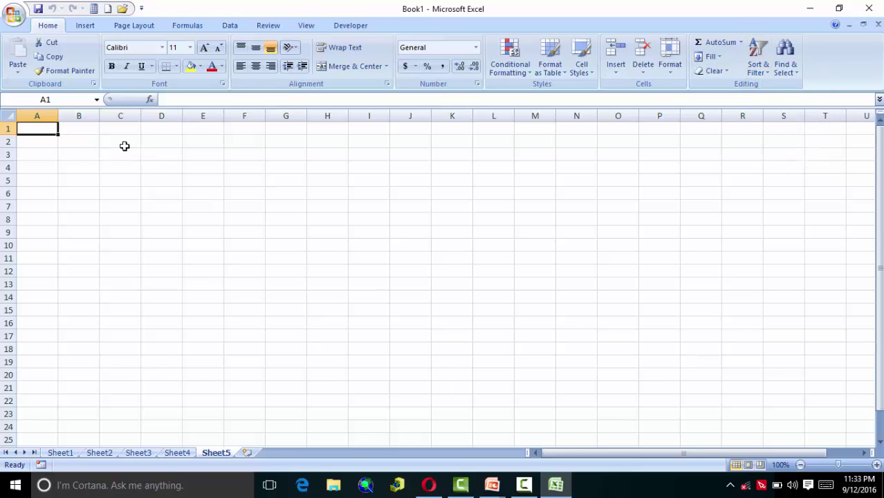
Enter 4, 5, 7, 8, 5, 3, 2, 1 down A1:A8 and return to the top
text(4)
key(Return)
text(5)
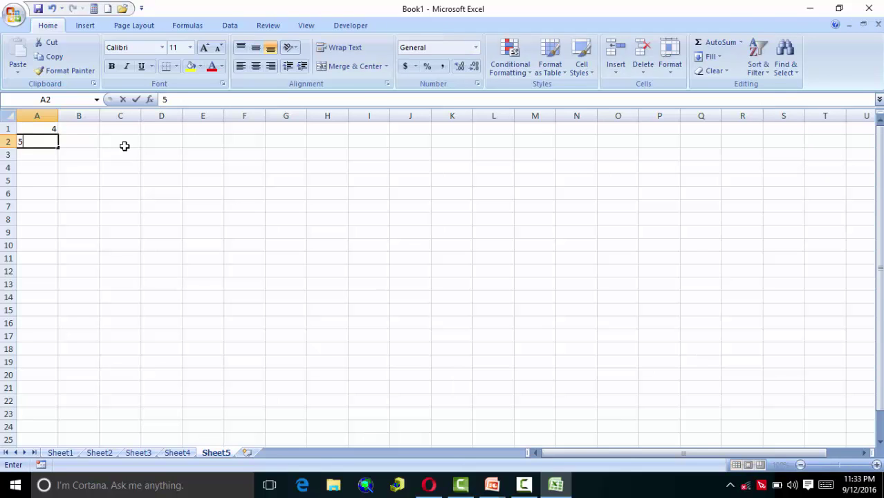
key(Return)
text(7)
key(Return)
text(8)
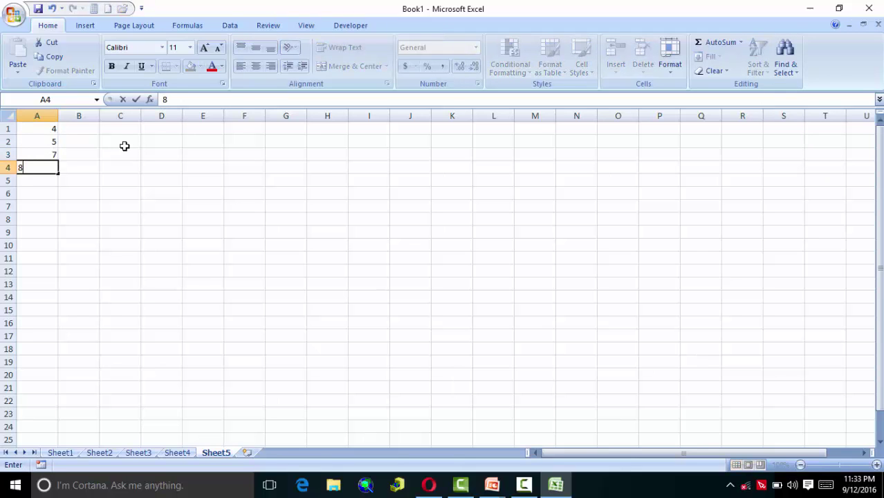
key(Return)
text(5)
key(Return)
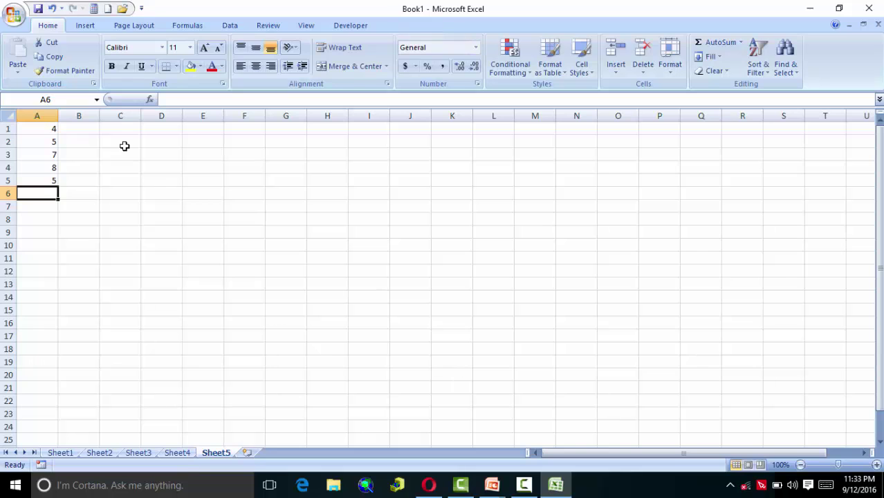
text(3)
key(Return)
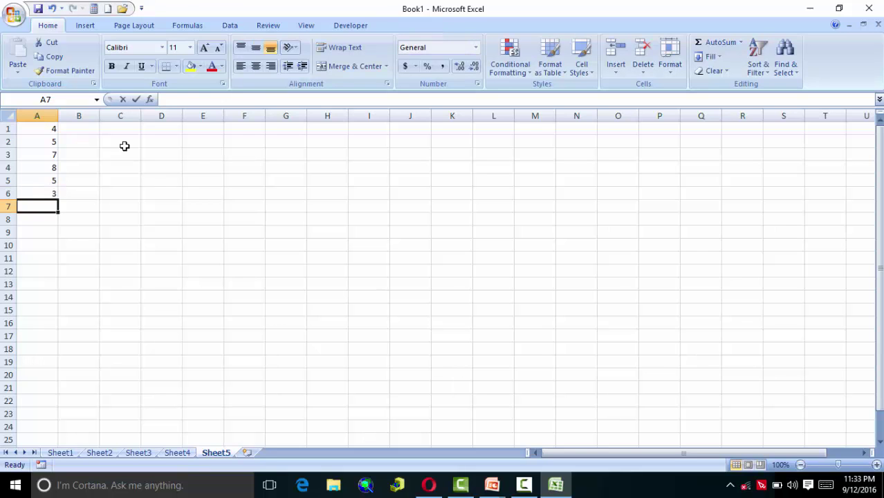
text(2)
key(Return)
text(1)
key(Up)
key(Up)
key(Up)
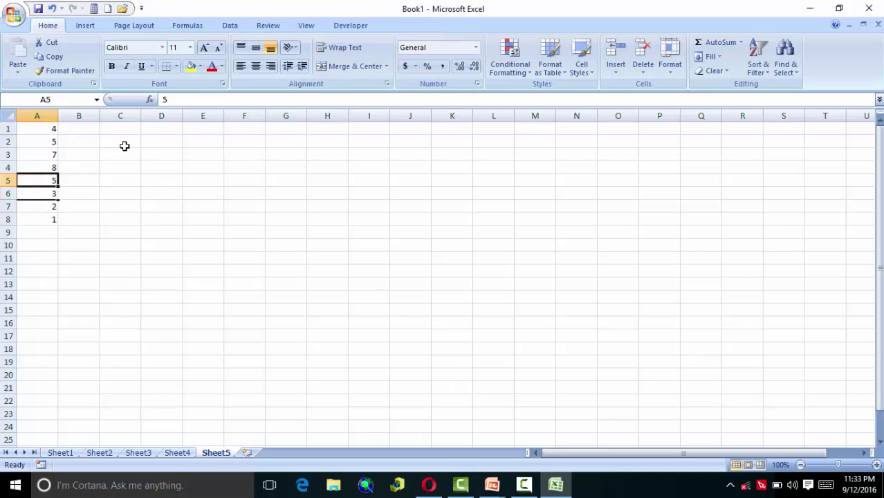
key(Up)
key(Up)
key(Up)
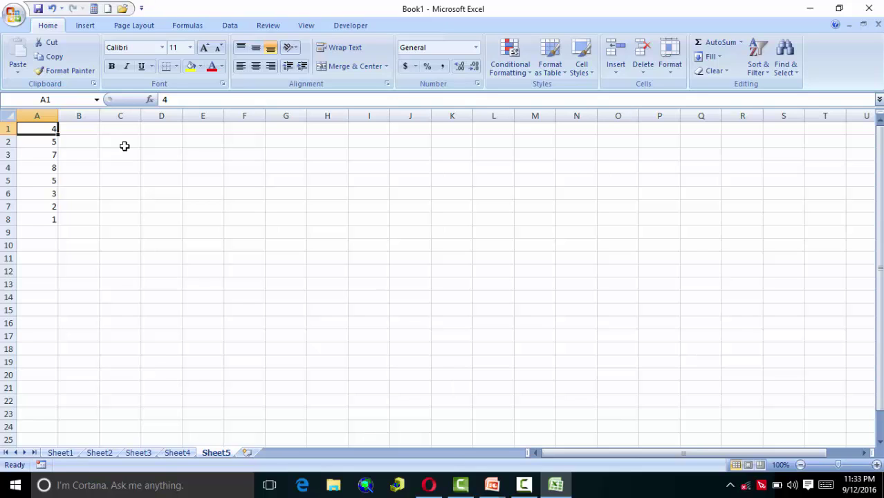
Sort column A ascending, then descending, giving 8, 7, 5, 5, 4, 3, 2, 1
click(758, 64)
click(770, 84)
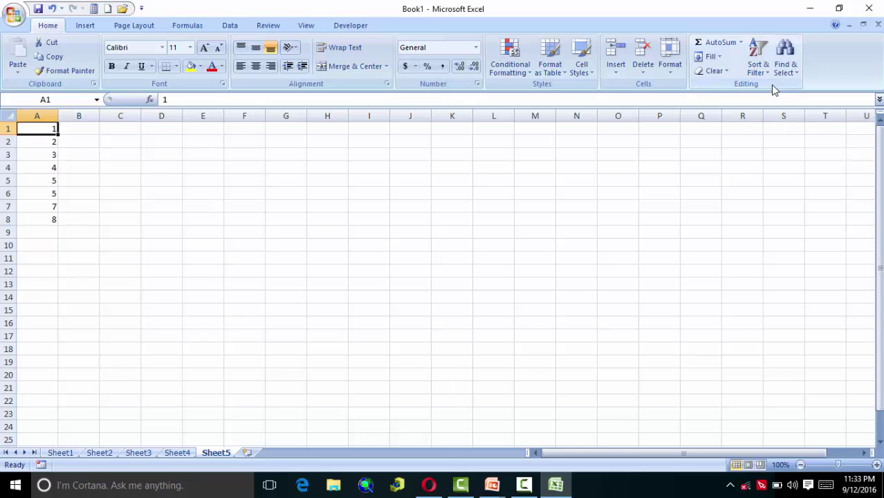
click(763, 72)
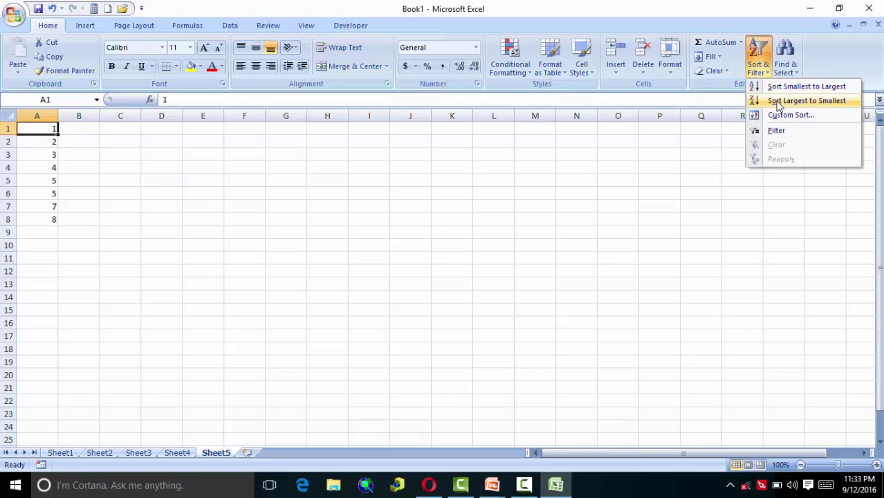
click(778, 104)
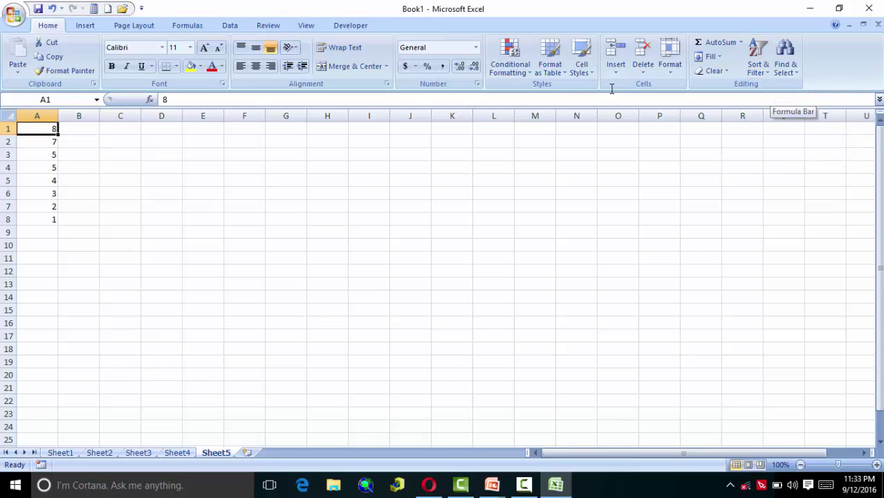
drag(62, 130, 62, 129)
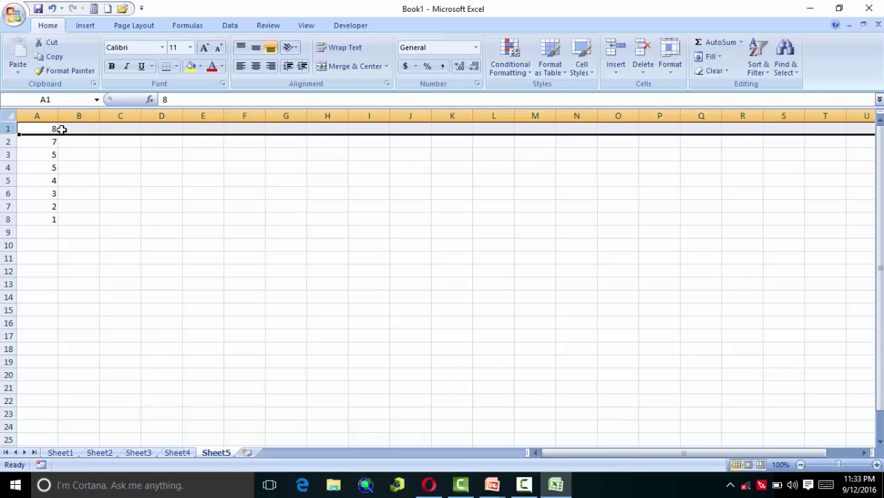
Insert a blank row above row 1, shifting the sorted numbers to A2:A9
drag(62, 129, 56, 132)
right_click(83, 141)
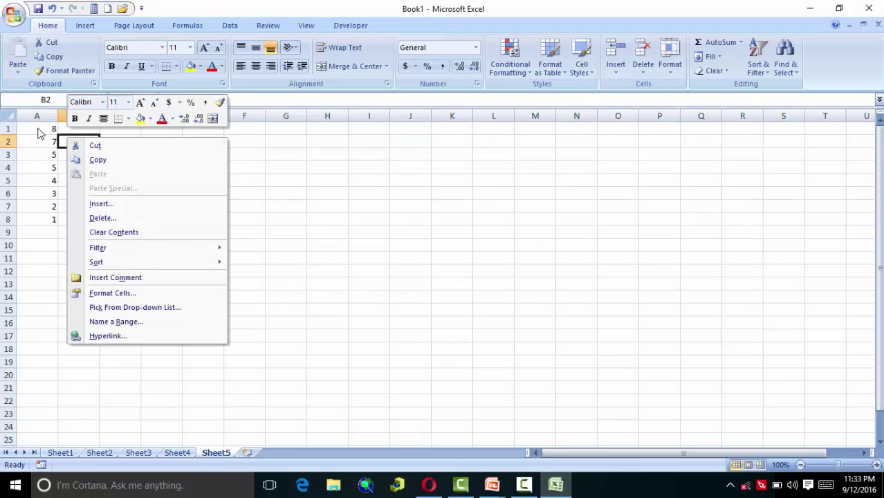
click(15, 132)
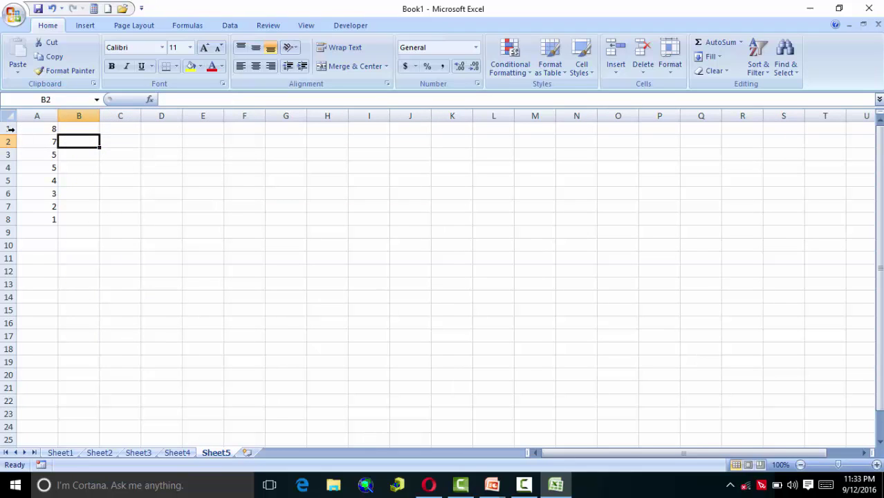
click(10, 129)
right_click(30, 129)
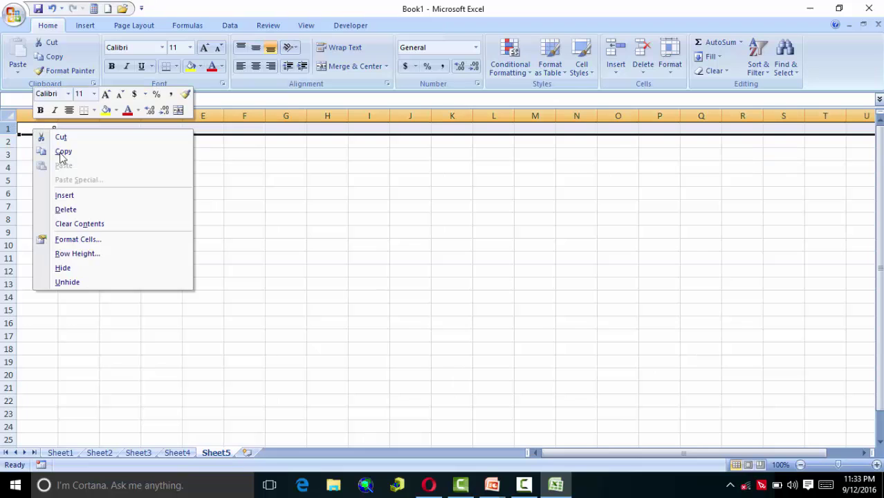
click(77, 198)
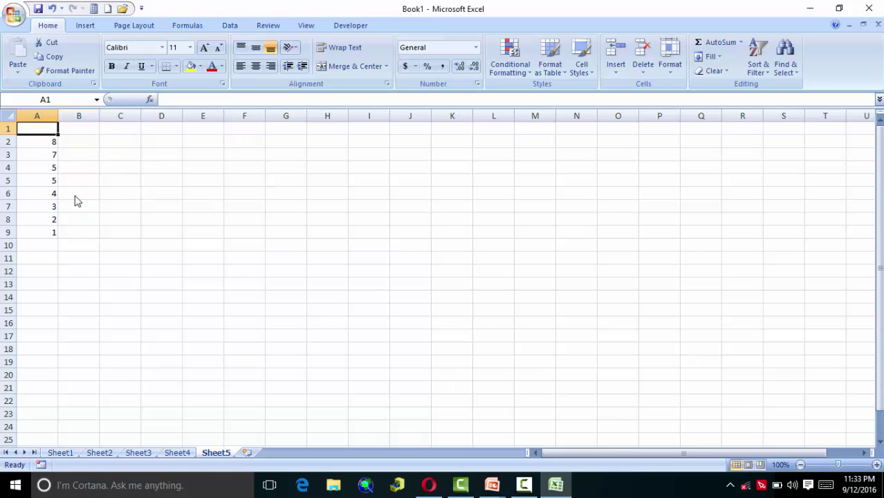
Type ** as the A1 header and turn on Filter from Sort & Filter
text(**)
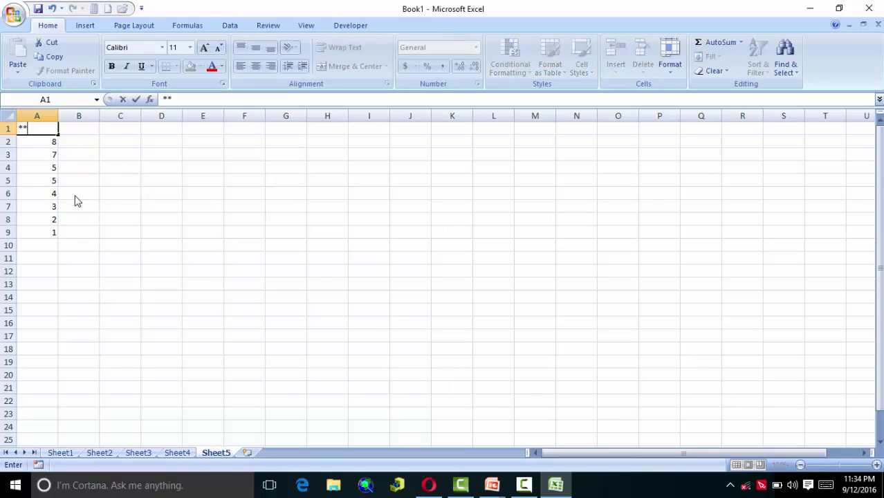
key(Tab)
key(Left)
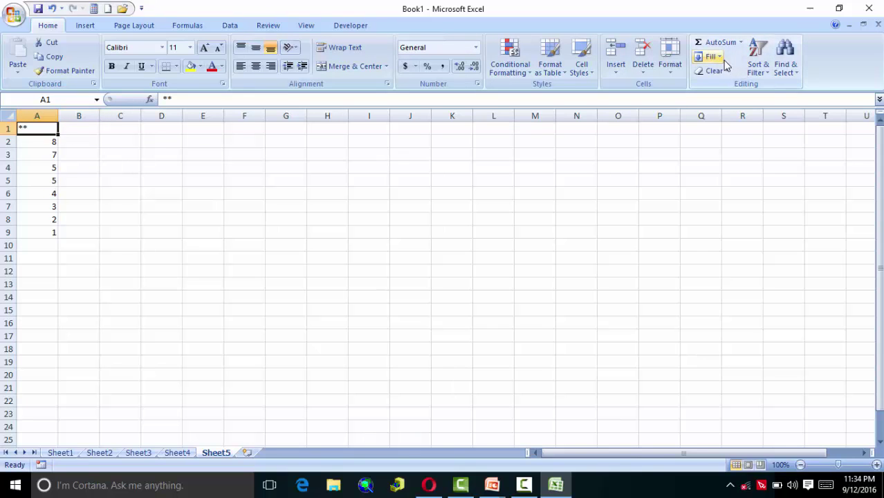
click(758, 65)
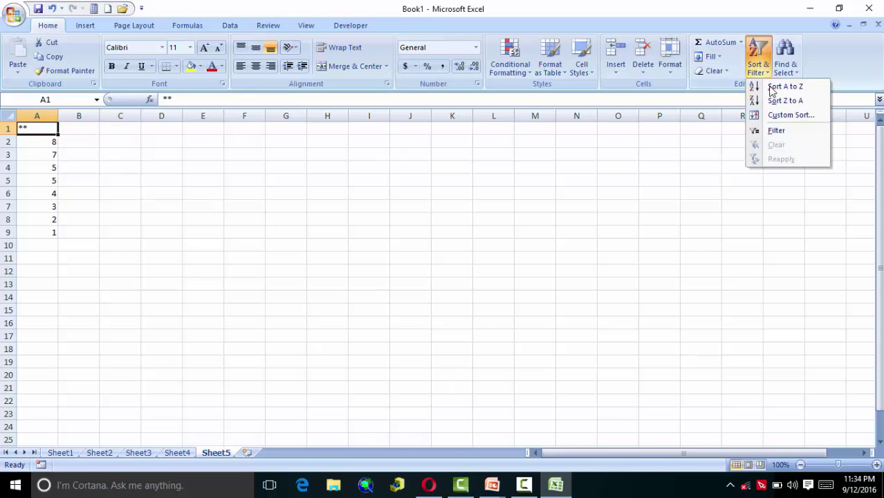
click(774, 130)
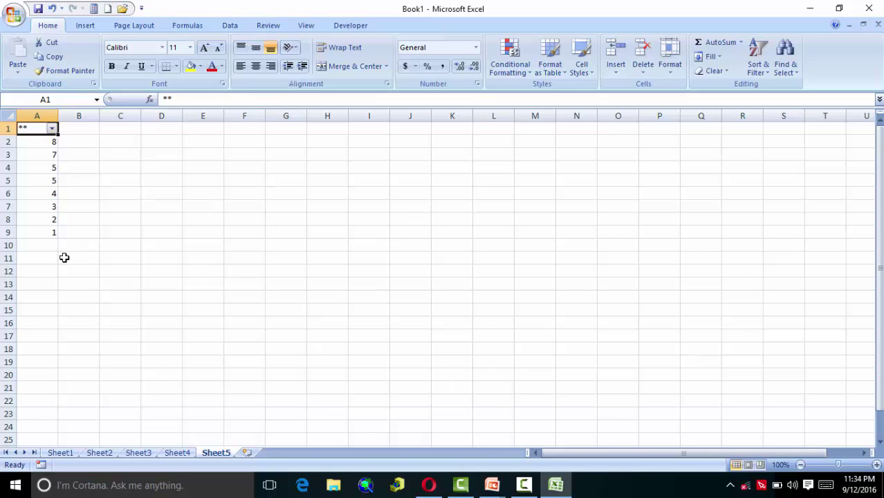
Set the column A filter to show only 1, 2 and 3 (3 of 8 records)
key(ctrl+shift+l)
key(ctrl+shift+l)
key(alt+Down)
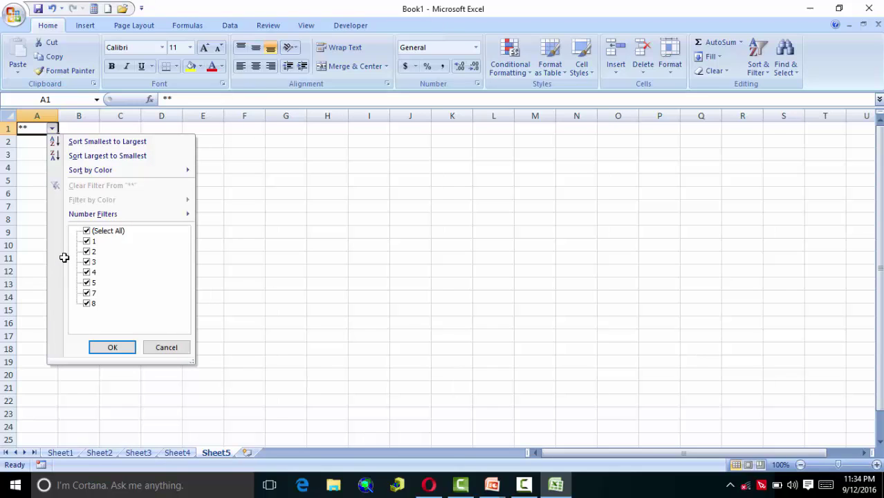
key(Down)
key(Down)
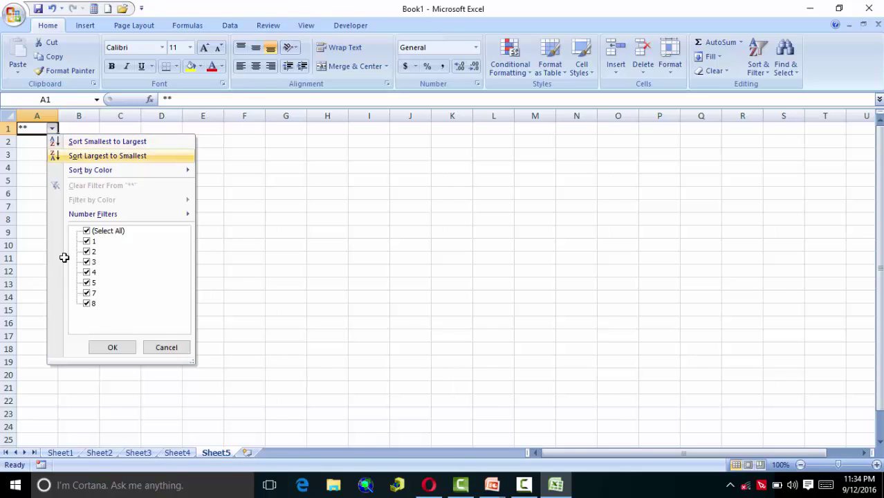
key(Down)
key(Down)
key(Down)
key(Down)
key(space)
key(Up)
key(space)
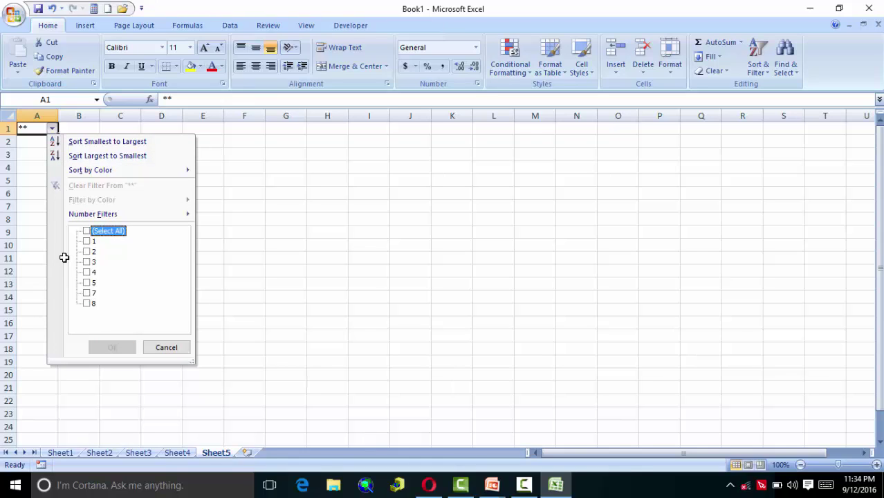
key(space)
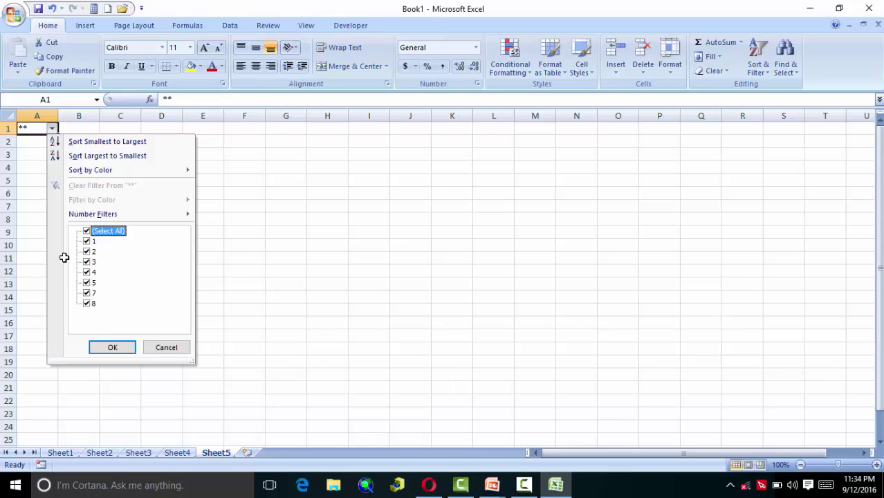
key(space)
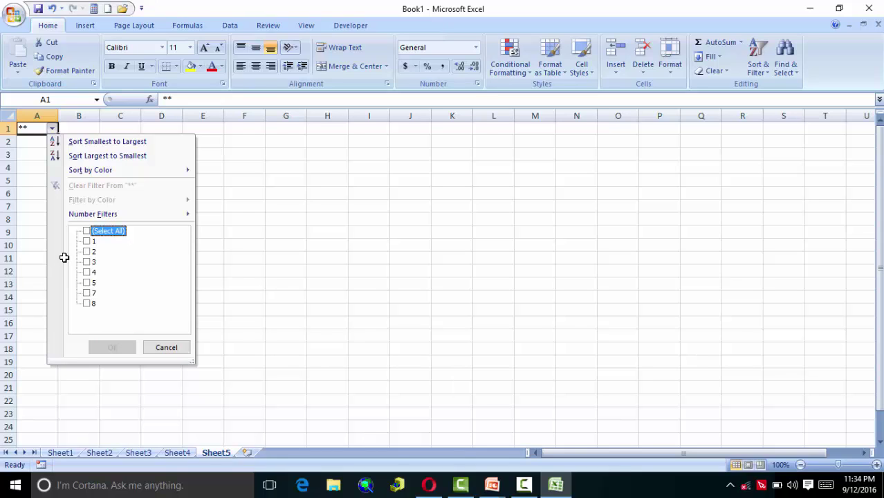
key(Down)
key(Down)
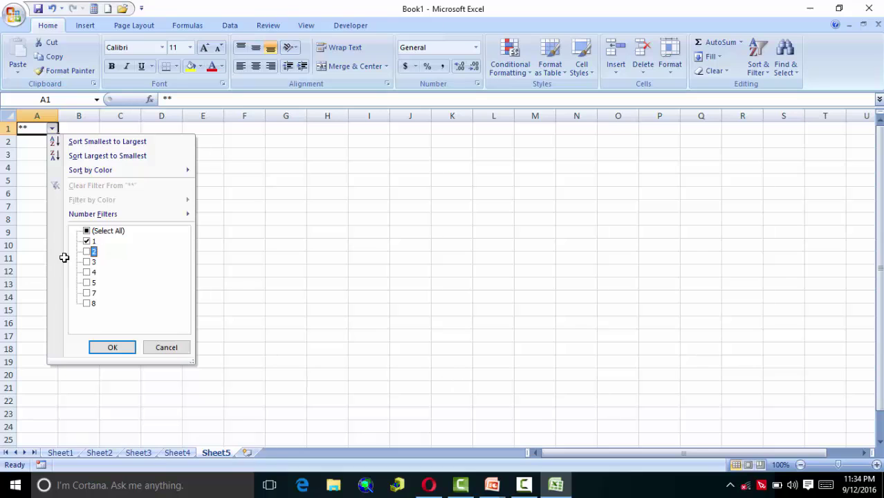
key(space)
key(Down)
key(Return)
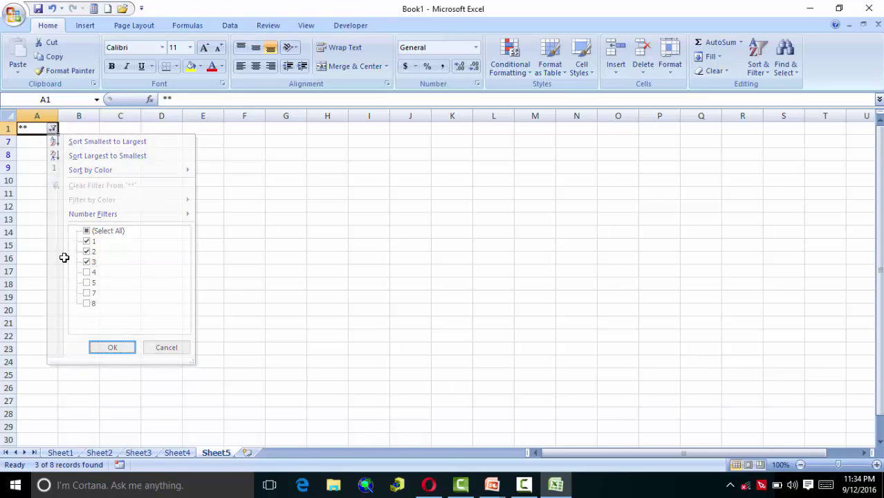
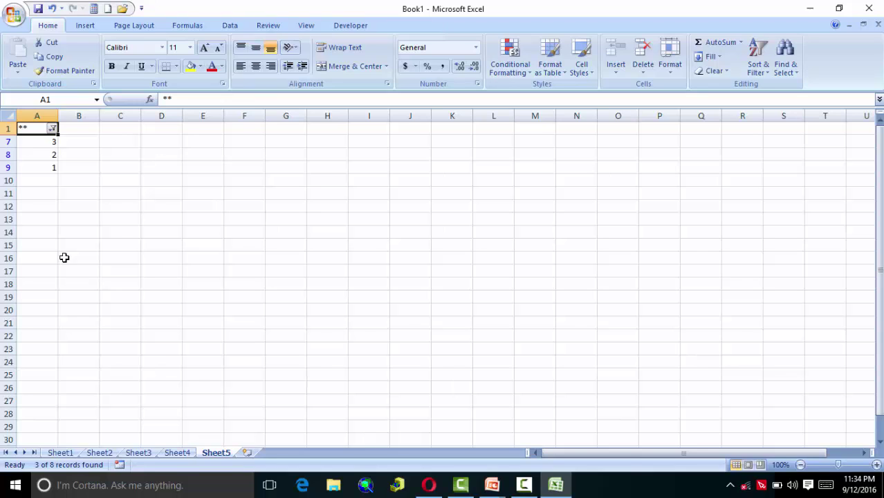
Select all values in column A's AutoFilter so 8, 7, 5, 5, 4, 3, 2, 1 all show
key(Down)
key(Up)
key(Down)
key(Up)
click(53, 129)
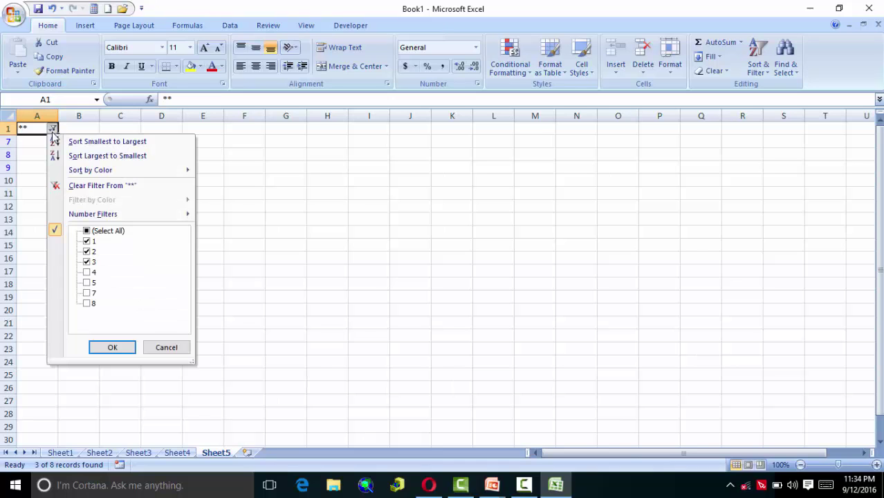
click(87, 231)
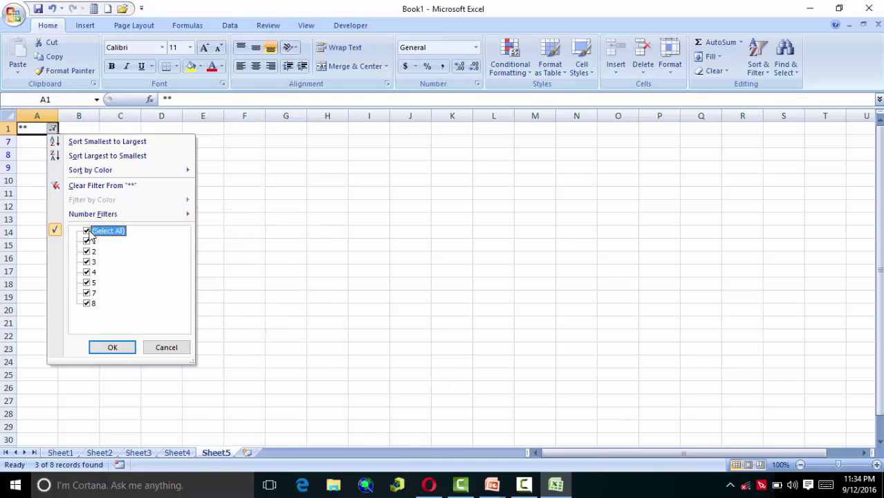
click(122, 352)
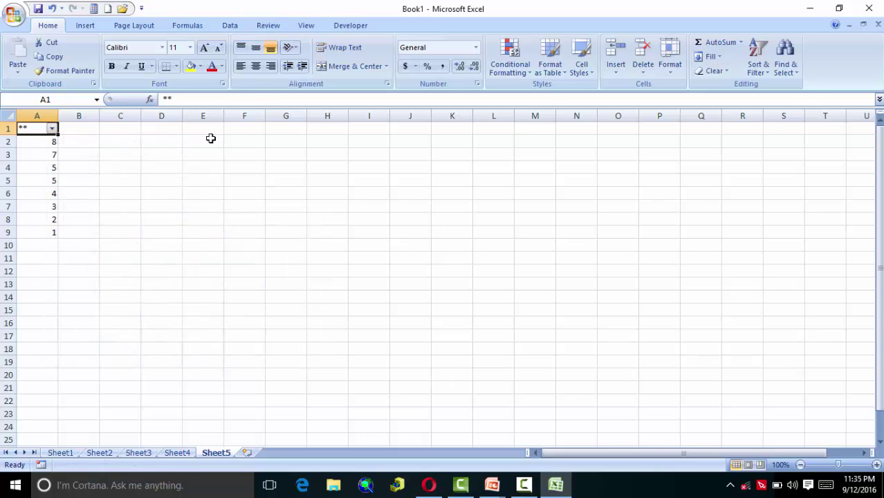
Dismiss the Print dialog and show the Office menu's Print, Quick Print and Print Preview choices
key(ctrl+p)
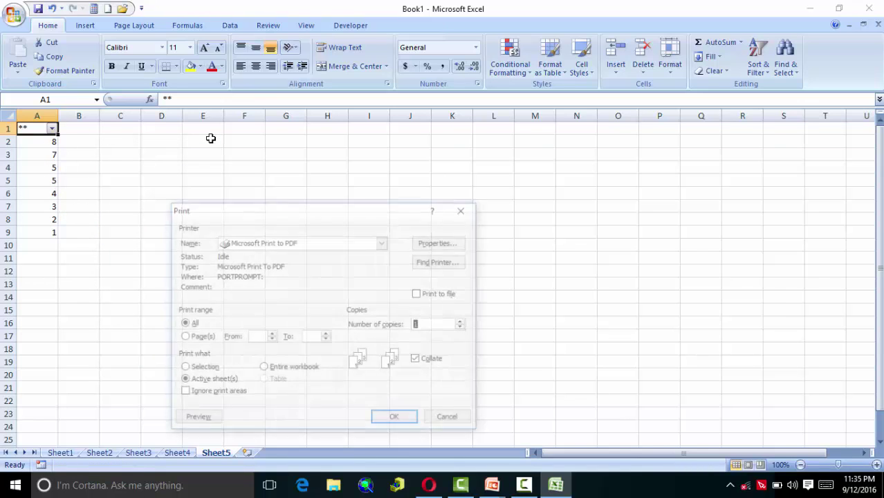
click(464, 208)
click(14, 14)
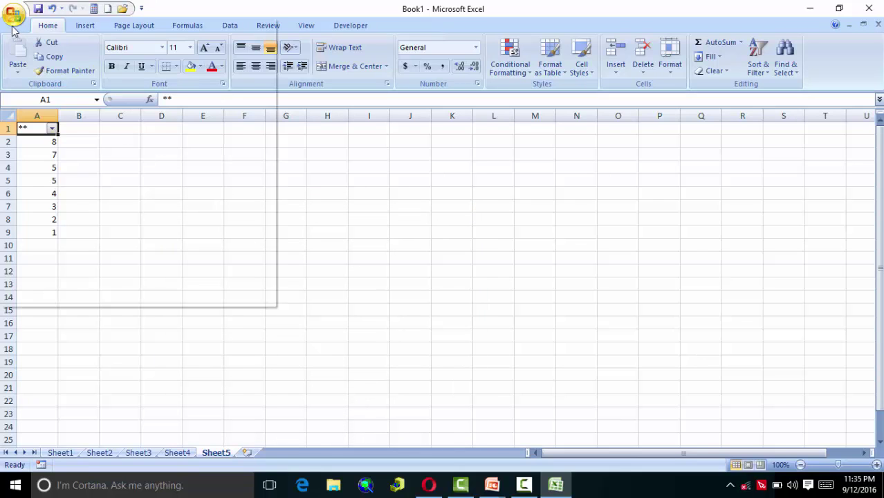
Preview Sheet5, review Page Setup's Margins, Header/Footer and Sheet tabs, zoom in, then exit the preview
mouse_move(52, 161)
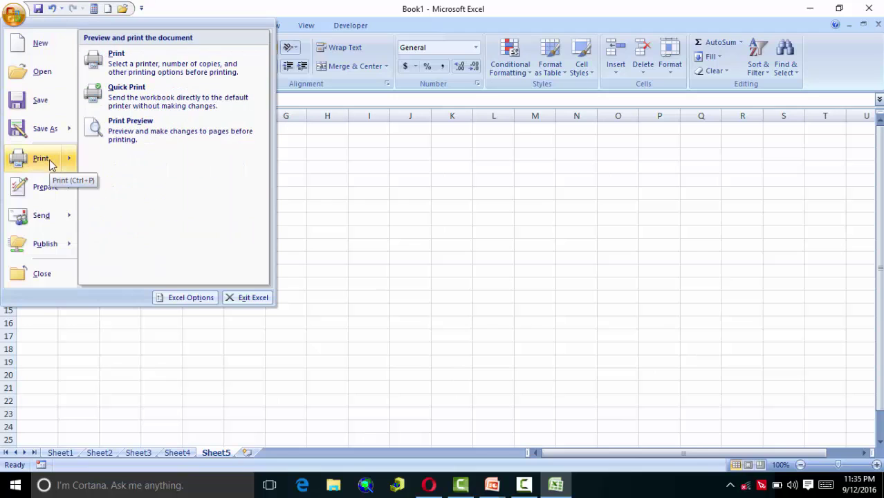
click(130, 135)
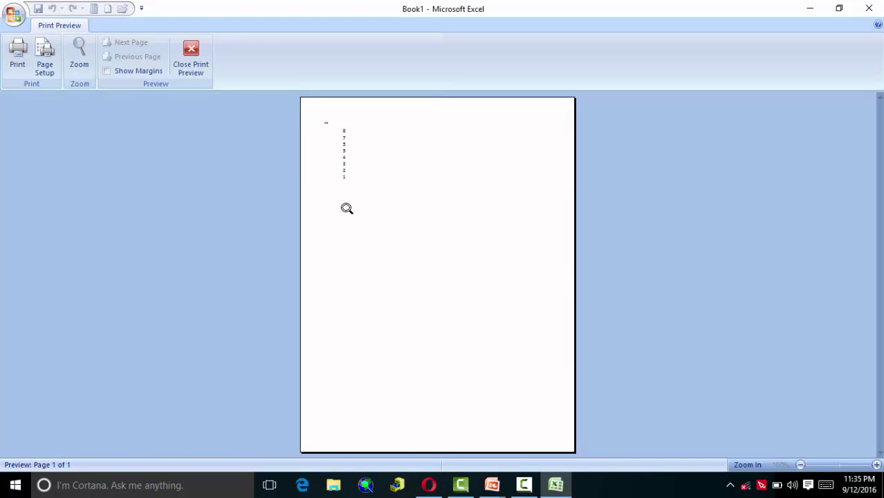
click(46, 76)
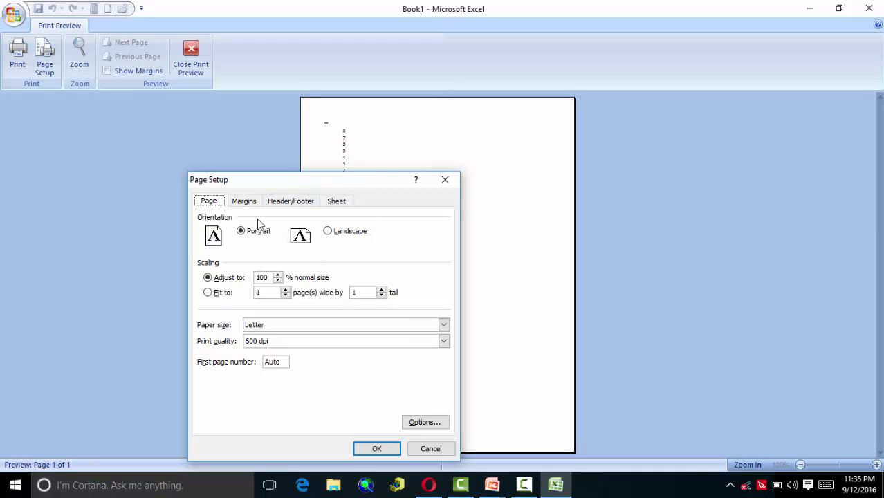
click(242, 204)
click(289, 205)
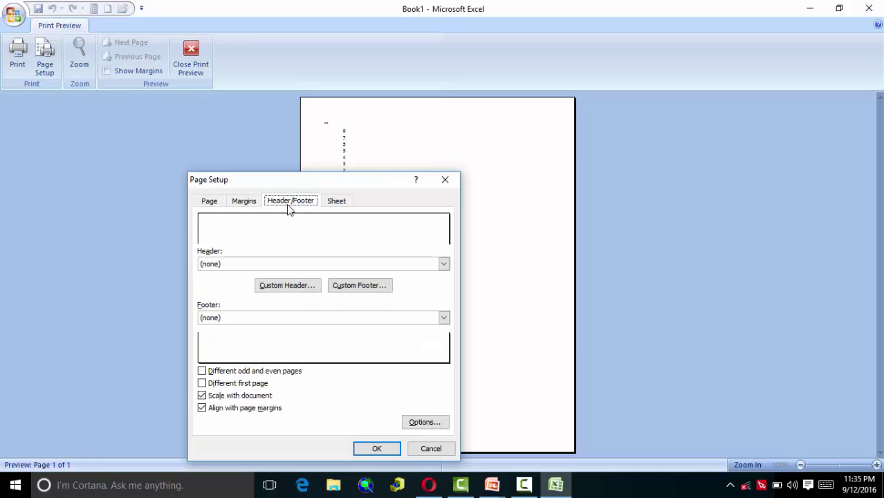
click(332, 204)
click(208, 202)
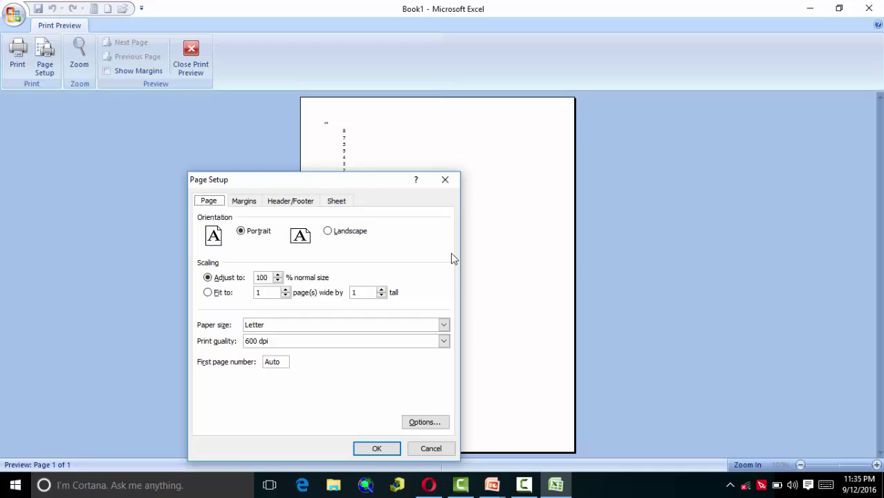
double_click(445, 181)
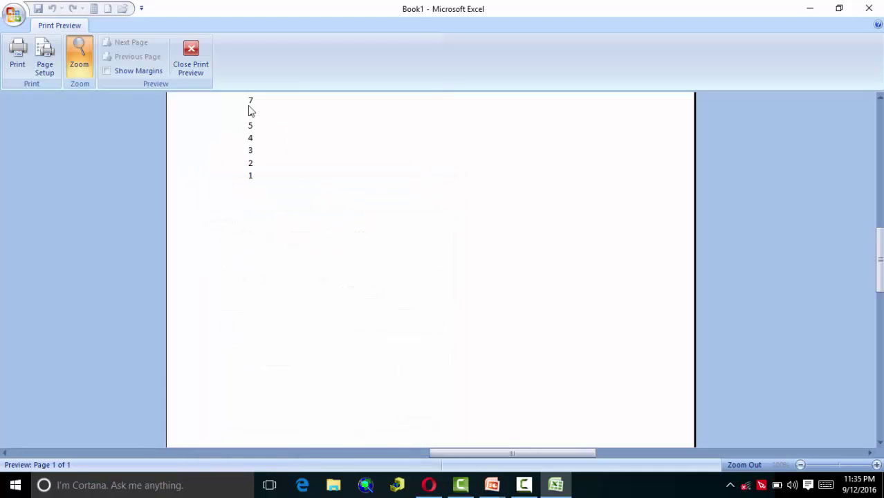
click(199, 54)
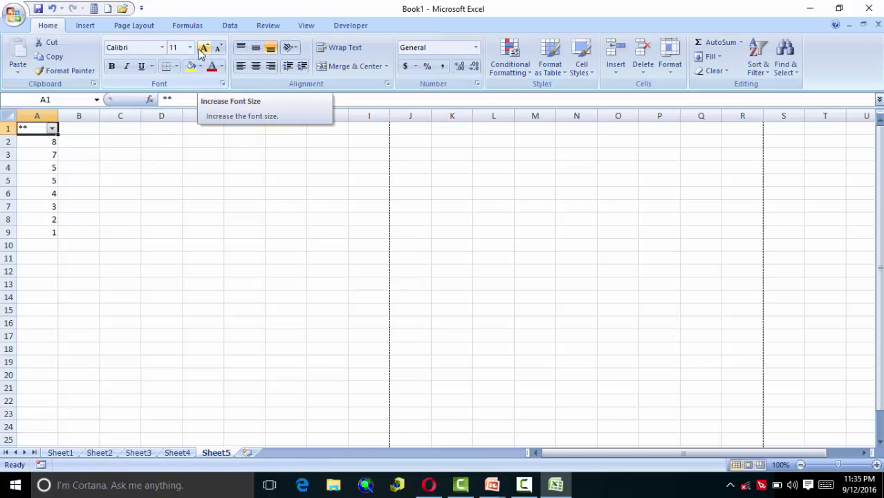